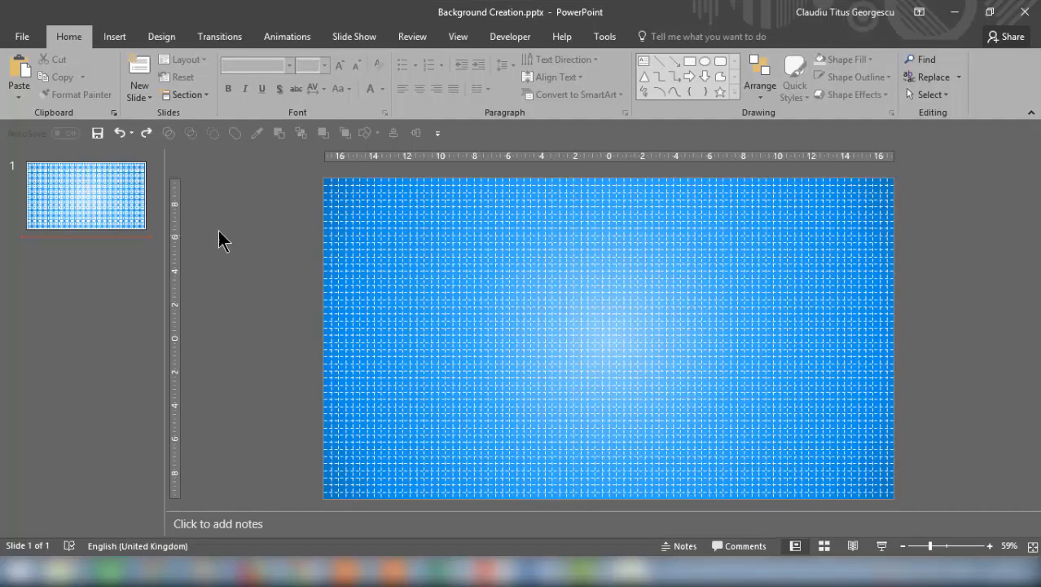
Create a new blank presentation and change its first slide to the Blank layout
click(22, 36)
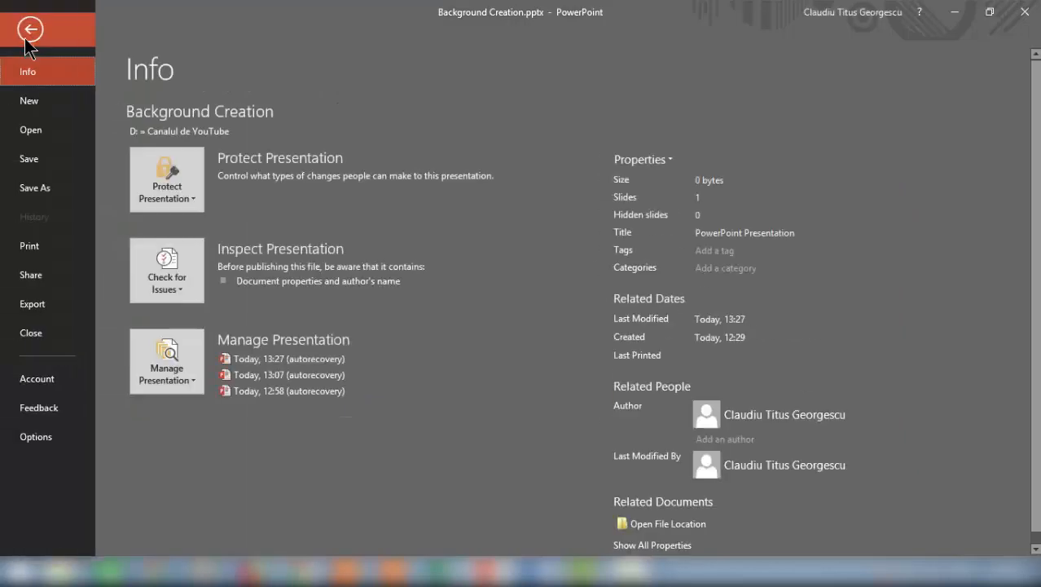
click(34, 104)
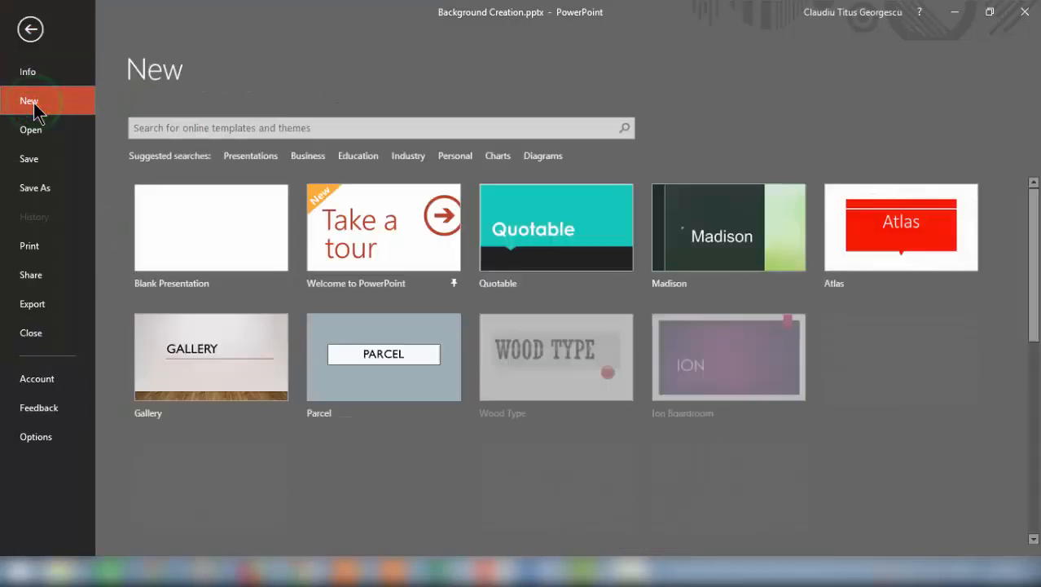
click(233, 238)
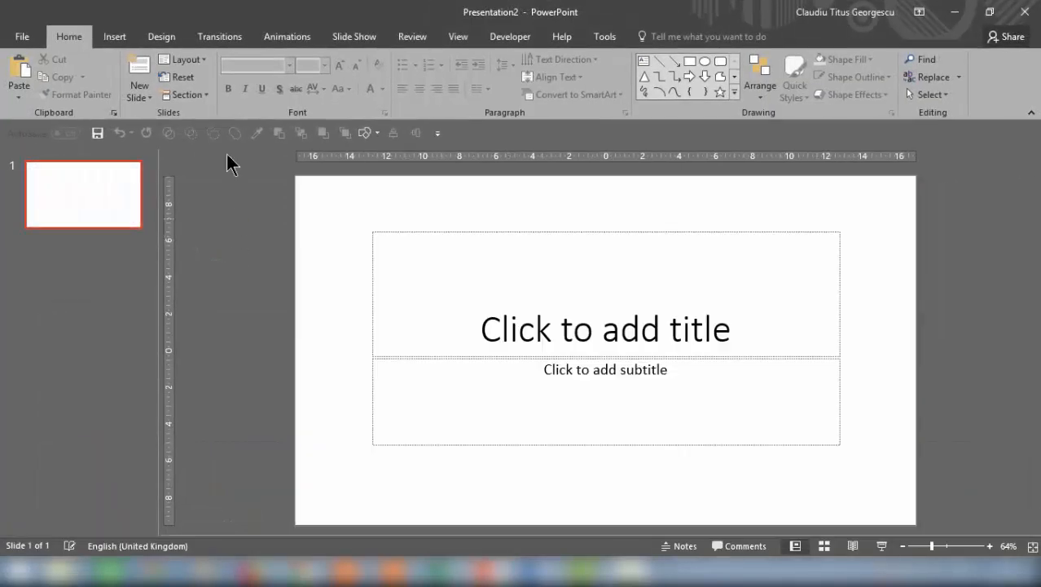
click(204, 62)
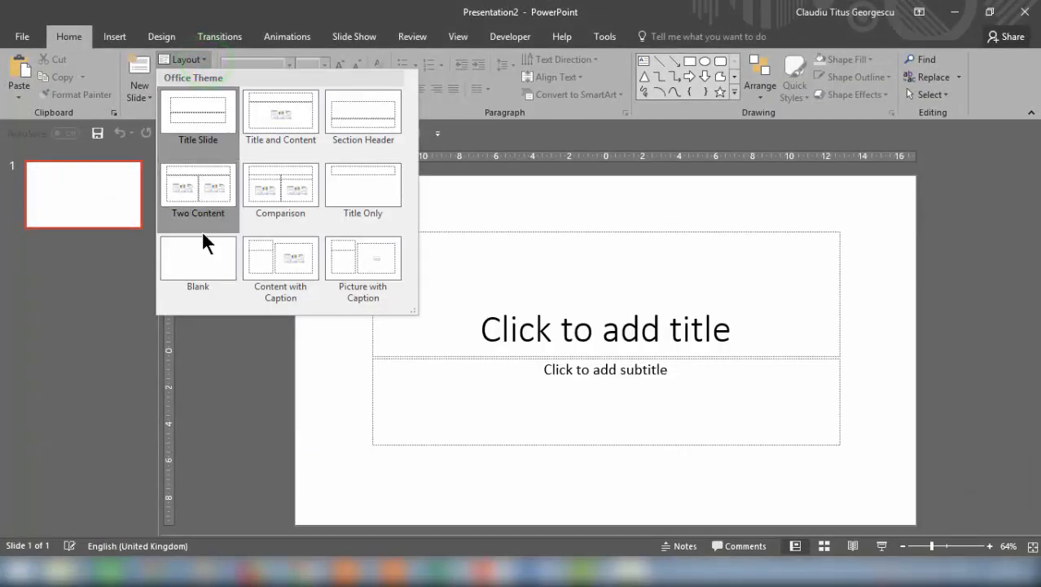
click(215, 257)
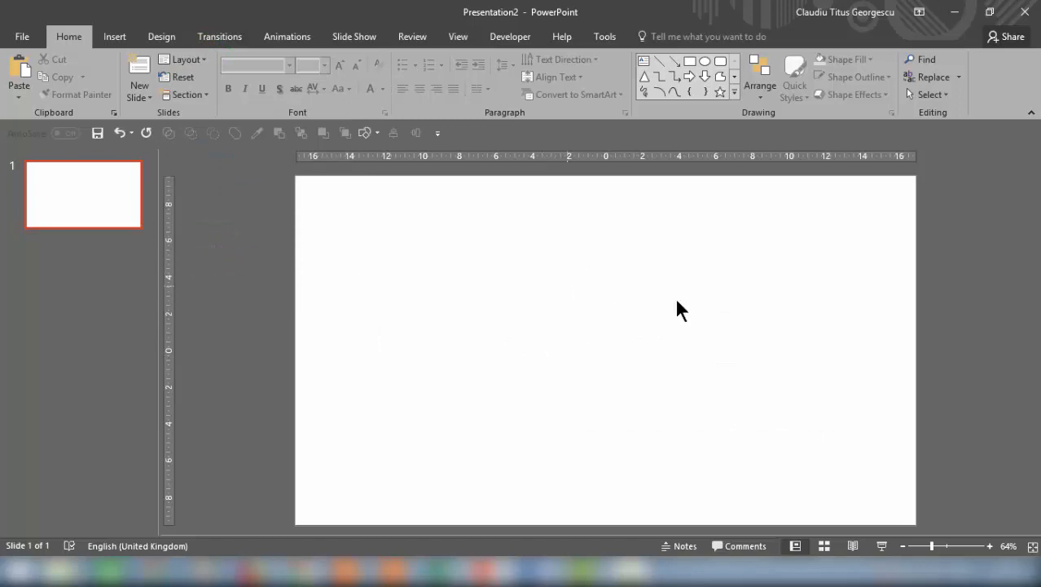
Give the slide background a gradient fill using the green preset from the third row of preset gradients
right_click(674, 262)
click(720, 389)
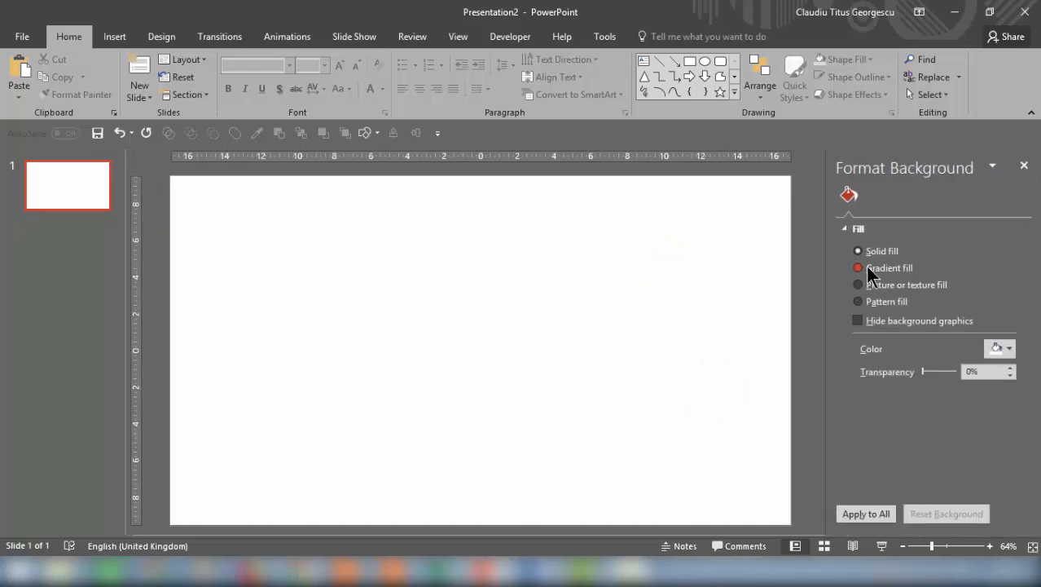
click(864, 267)
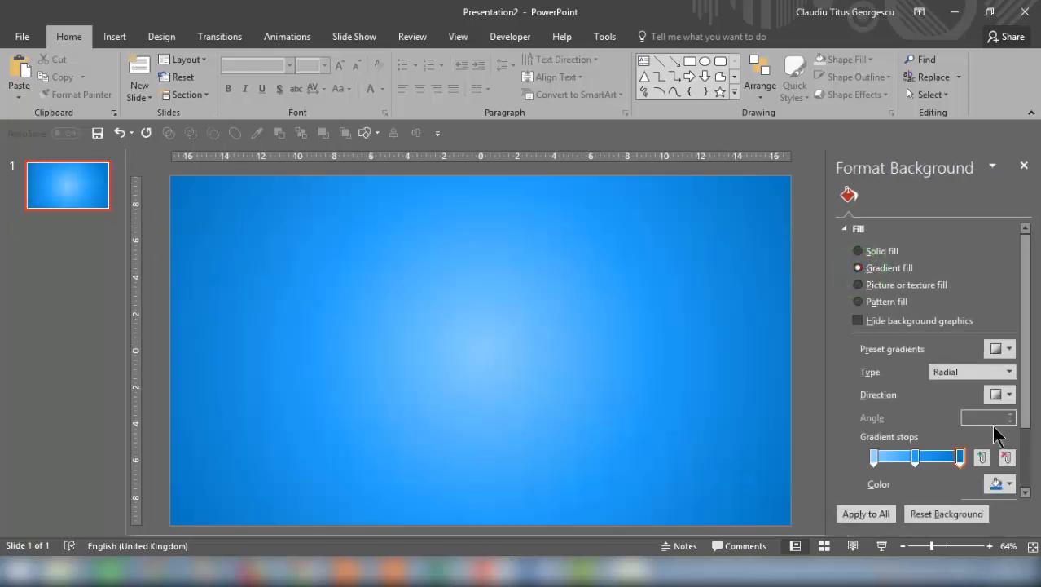
click(1006, 348)
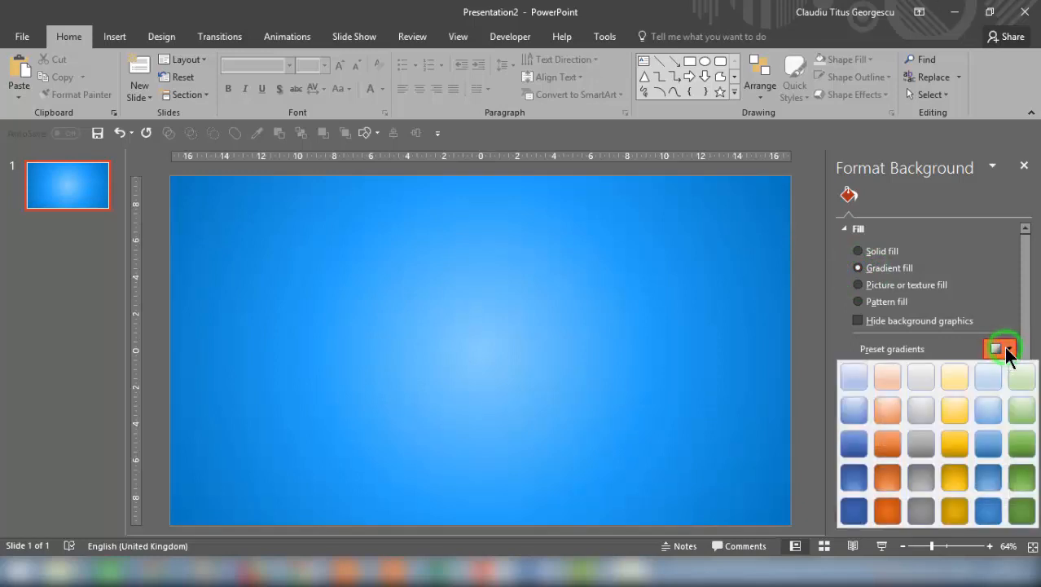
click(1021, 449)
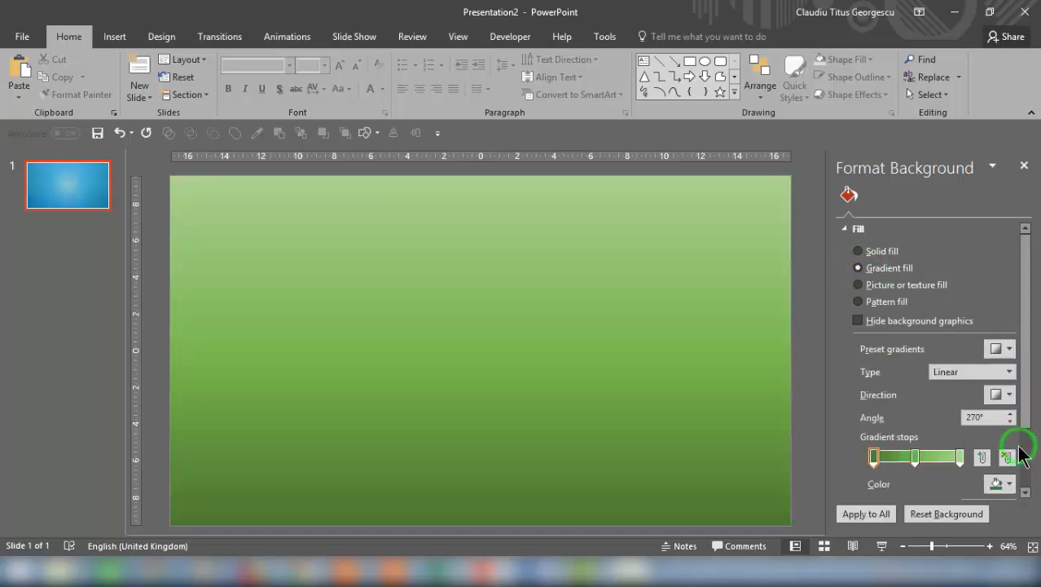
Set the background gradient type to Radial with the direction spreading from the slide's center
click(1008, 372)
click(957, 400)
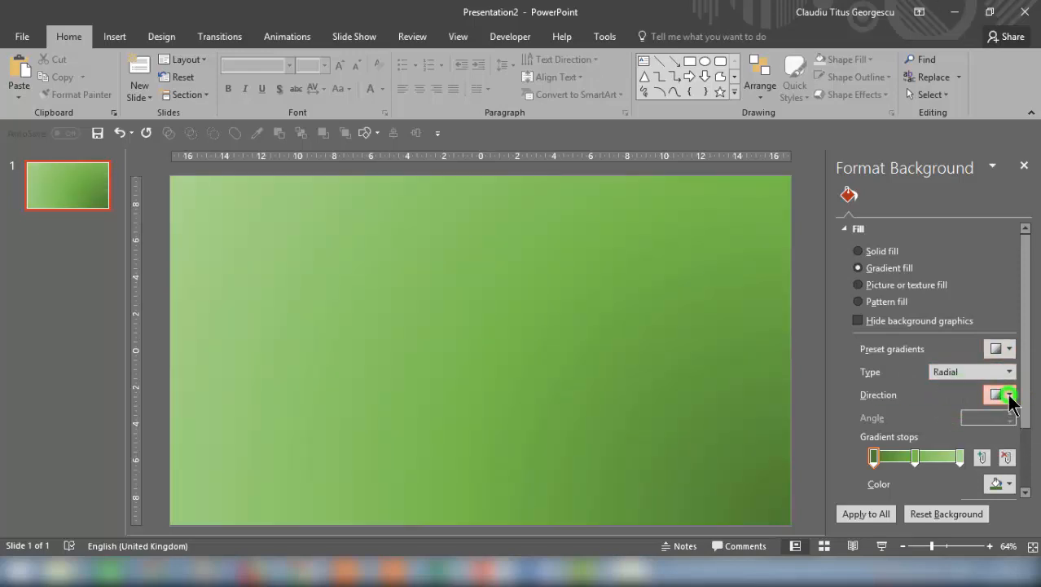
click(1008, 396)
click(956, 421)
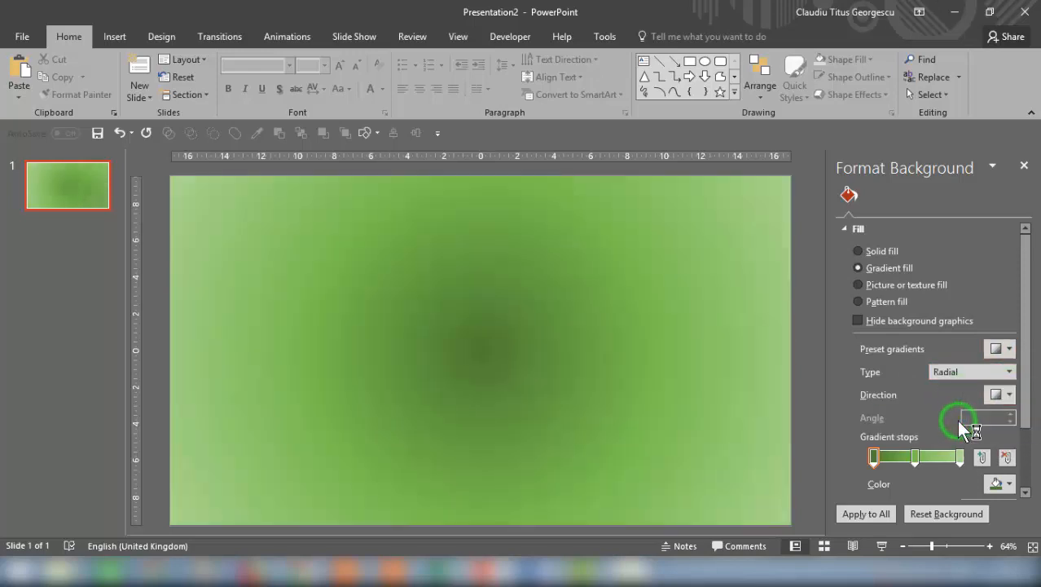
Color the background gradient's last stop with the standard Blue
click(962, 462)
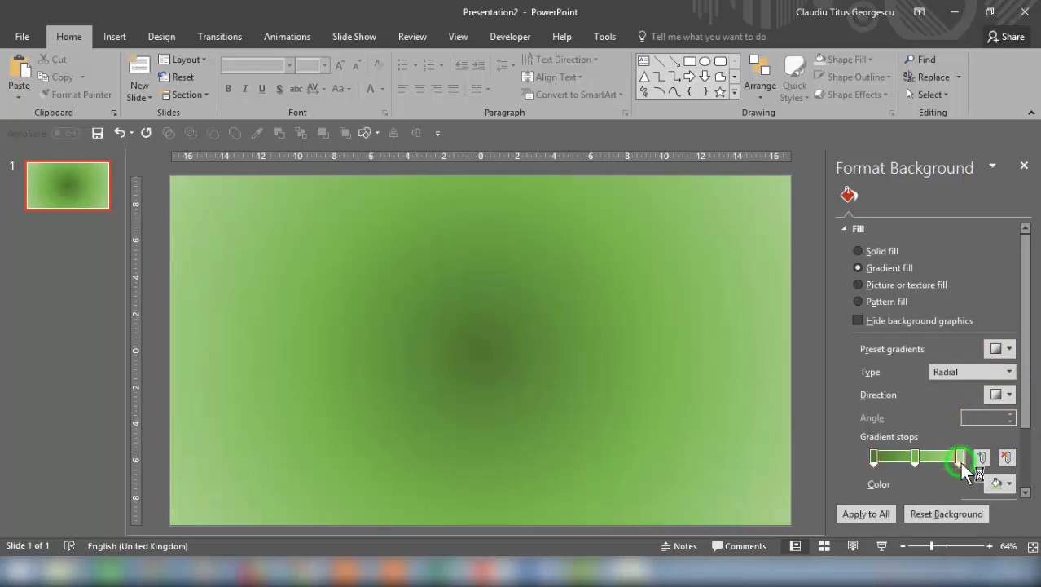
click(1011, 486)
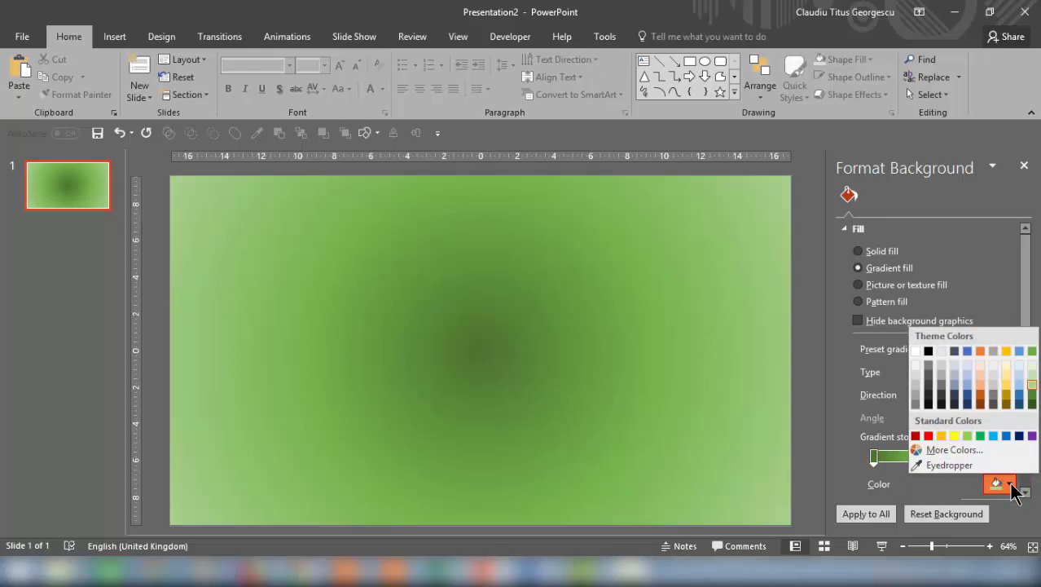
click(1007, 435)
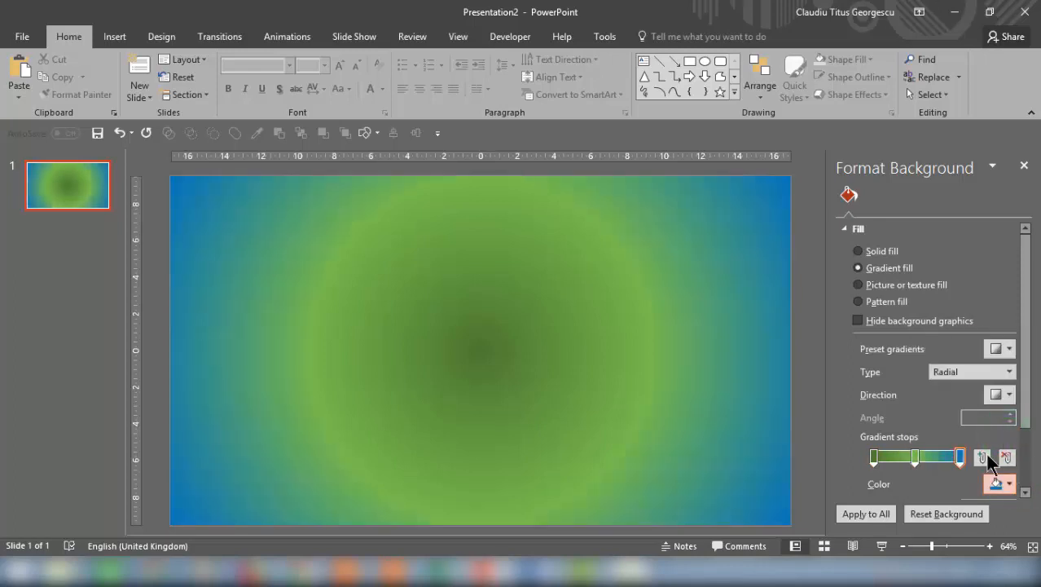
Color the middle gradient stop standard Blue, then lighten it to the custom color RGB 47, 166, 255
click(919, 457)
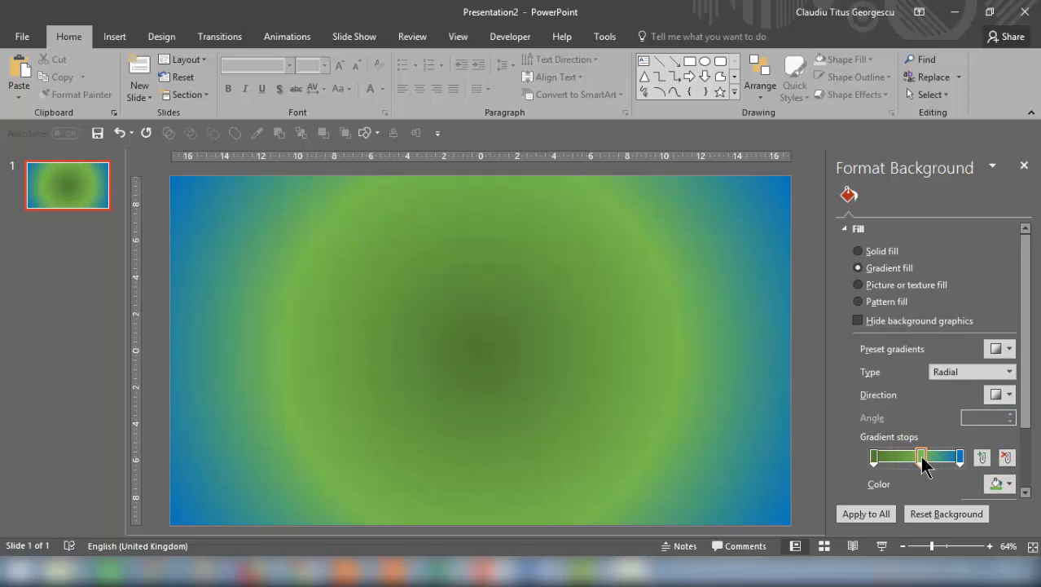
click(1002, 484)
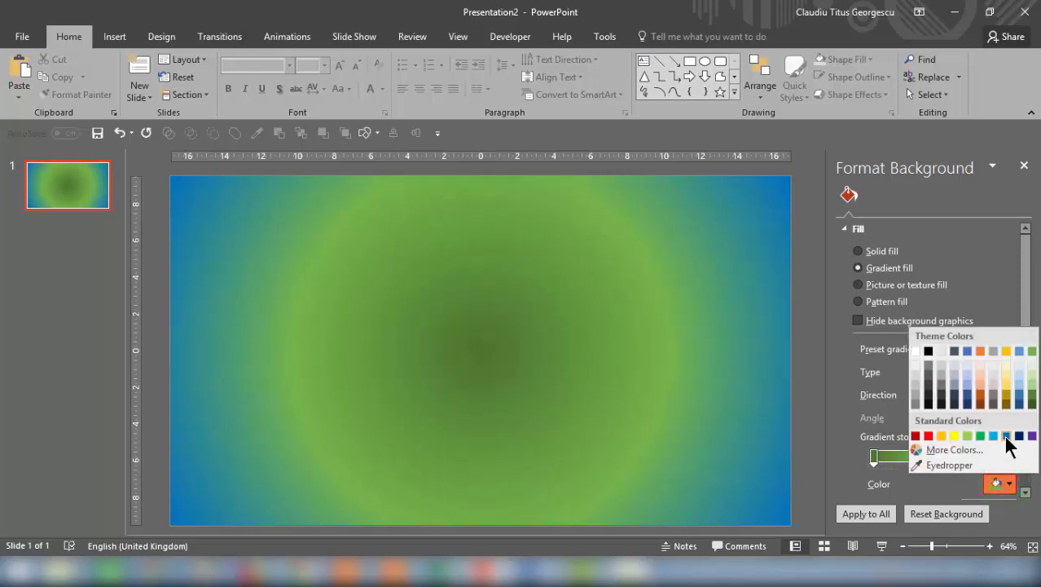
click(1007, 436)
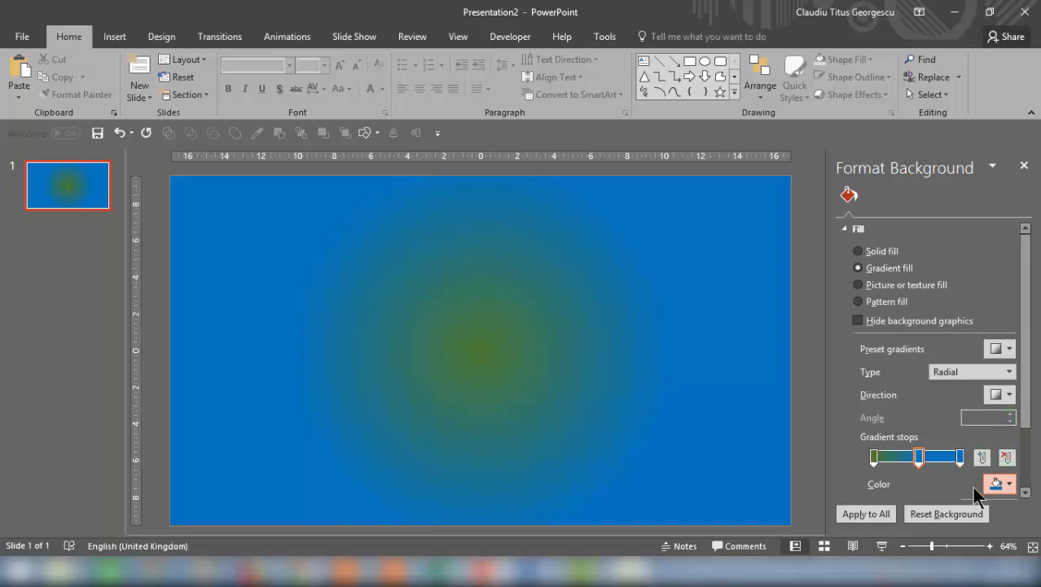
click(1010, 484)
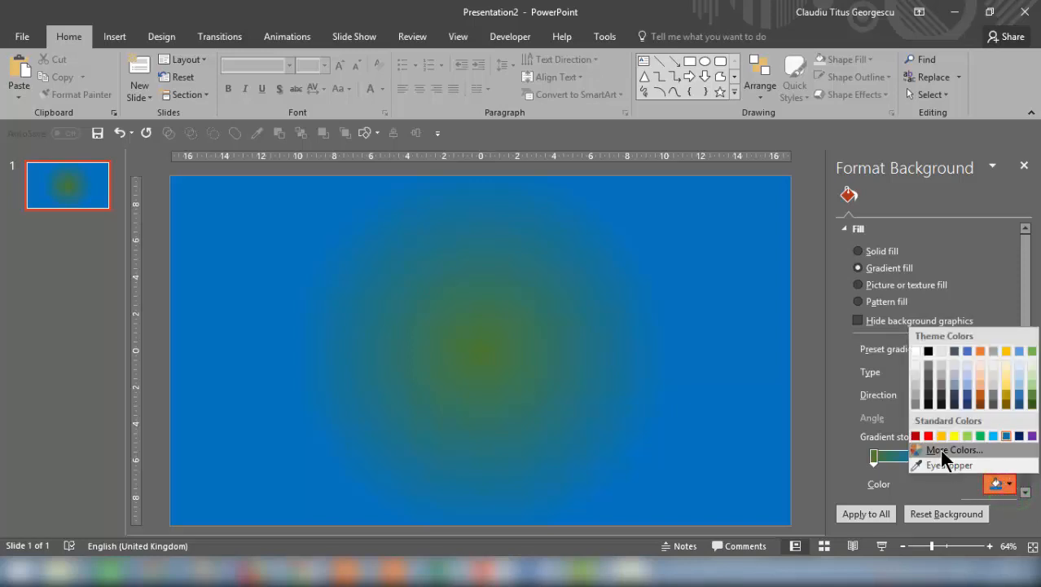
click(939, 449)
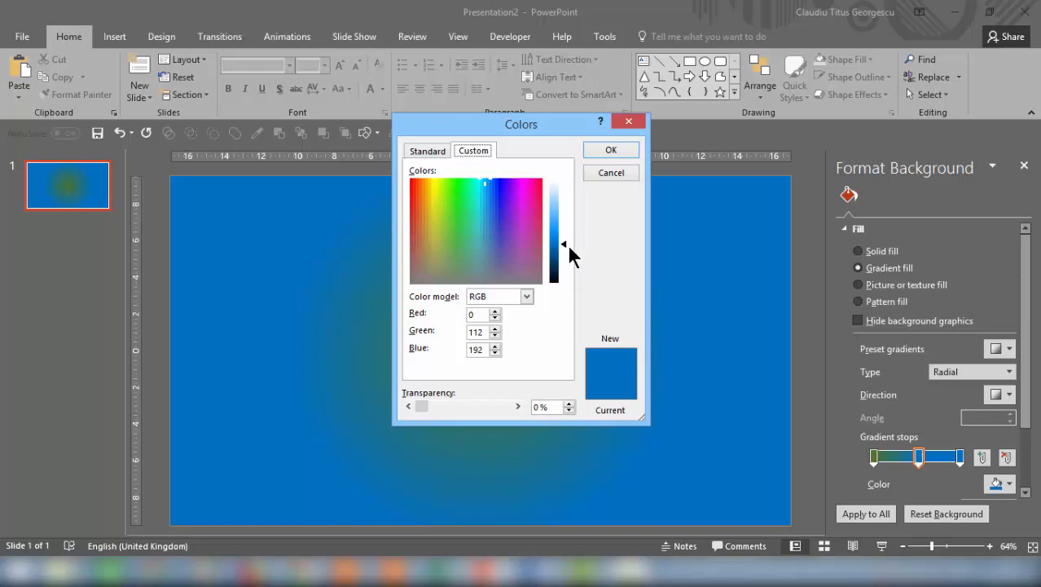
drag(566, 244, 561, 223)
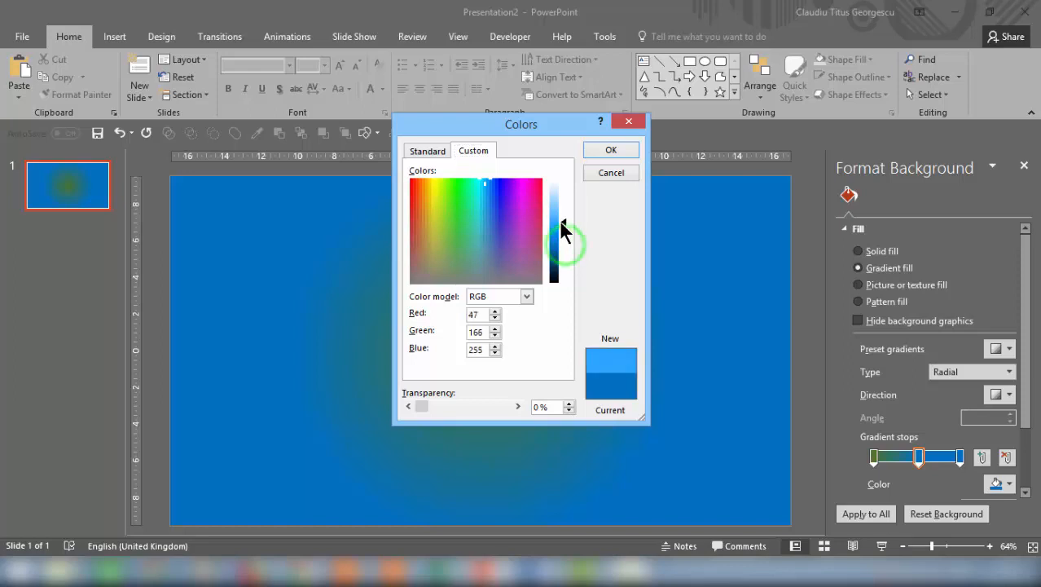
click(607, 150)
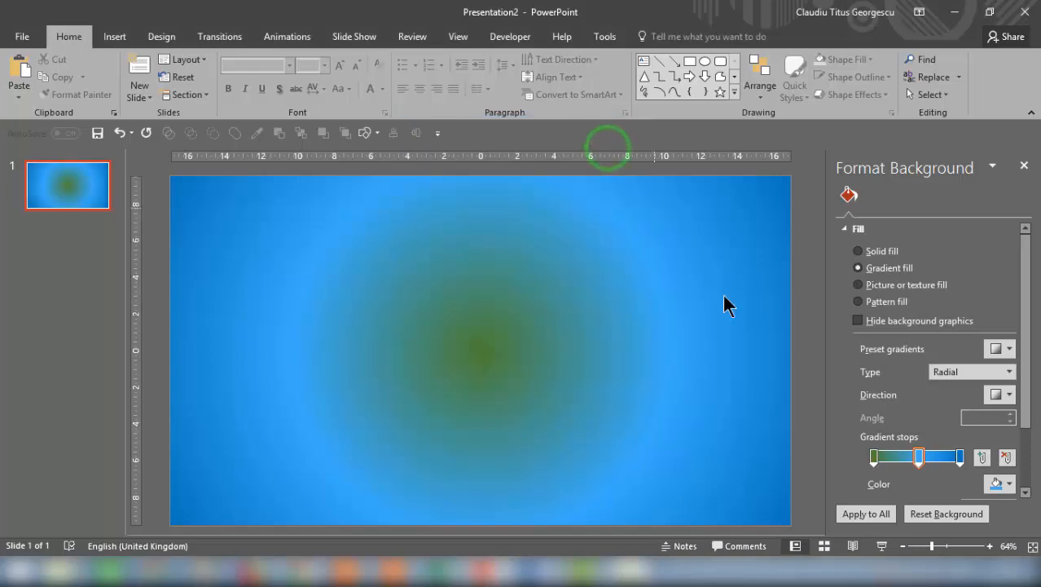
Color the first gradient stop with the recent light blue, lighten it further to a pale blue, and close the background settings
click(874, 458)
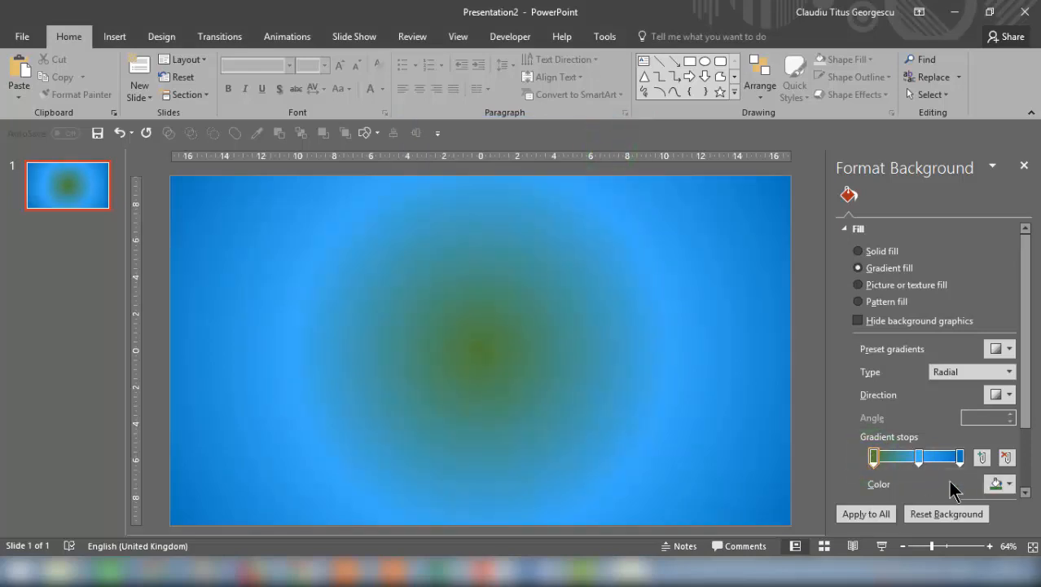
click(1011, 487)
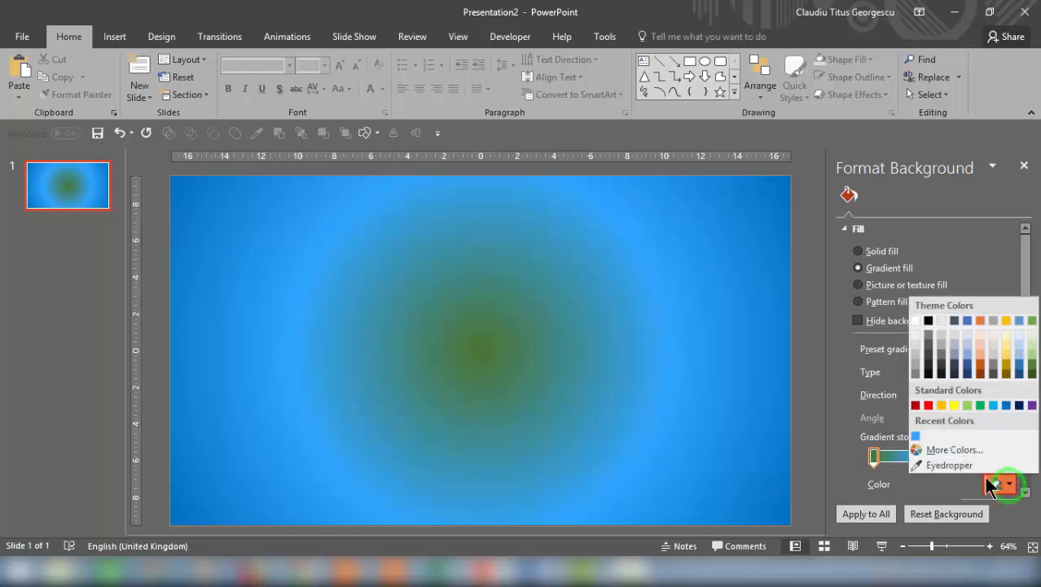
click(920, 427)
click(1002, 484)
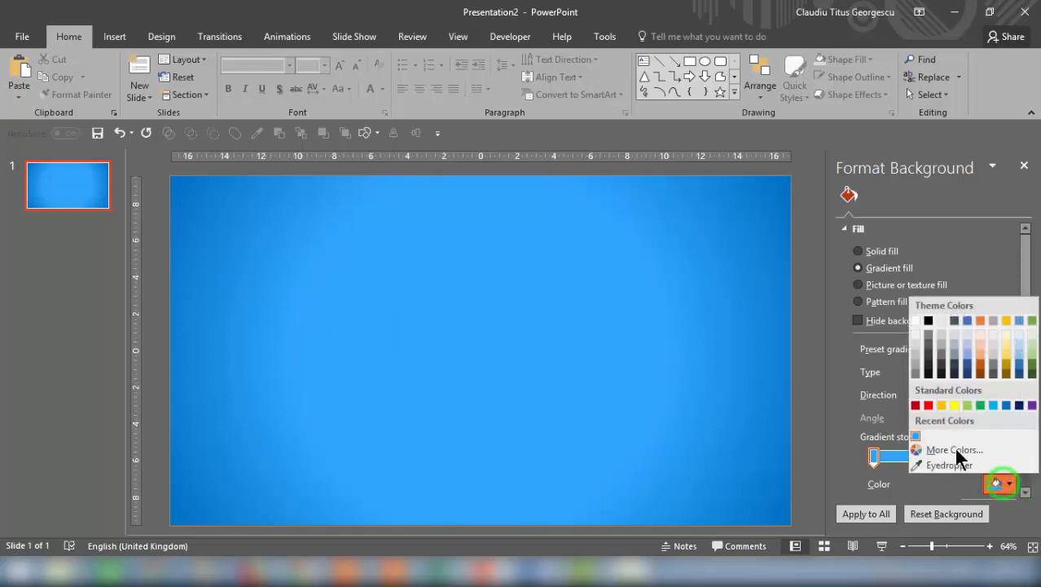
click(937, 456)
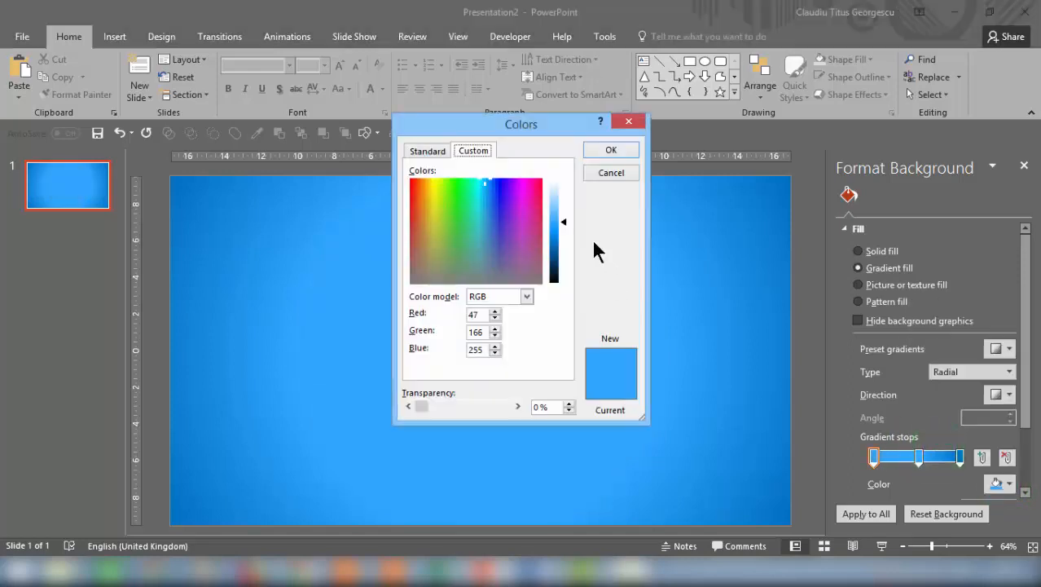
drag(563, 218, 562, 196)
click(622, 151)
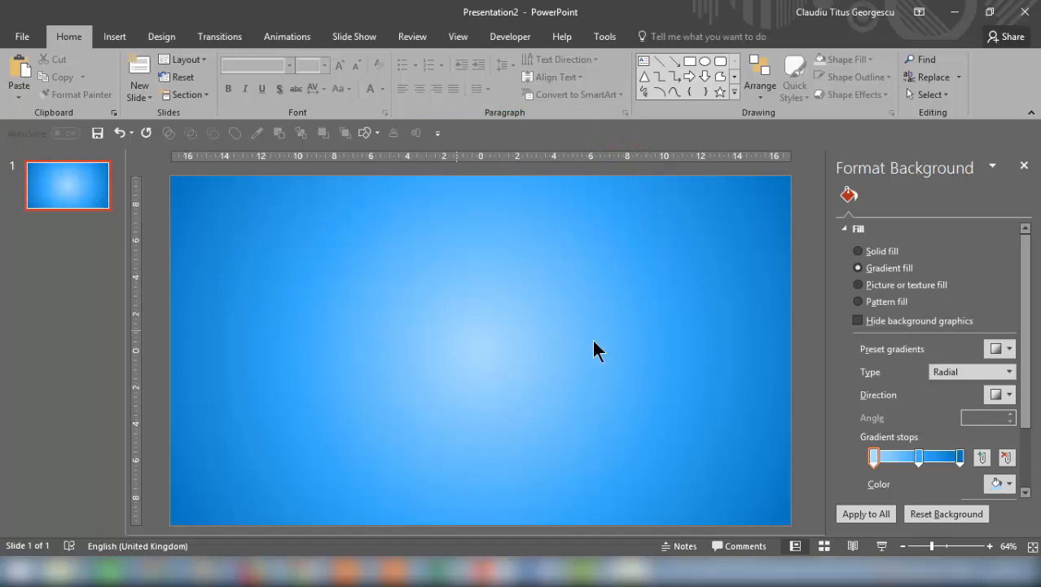
click(1024, 167)
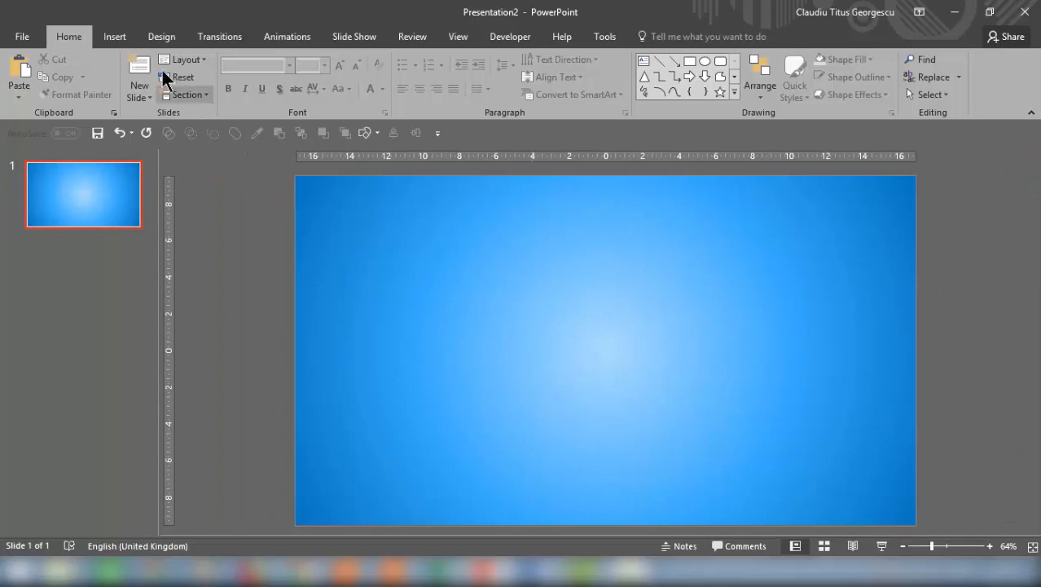
Draw a straight vertical line about 19.05 cm high just inside the slide's left edge and make its outline white
click(115, 37)
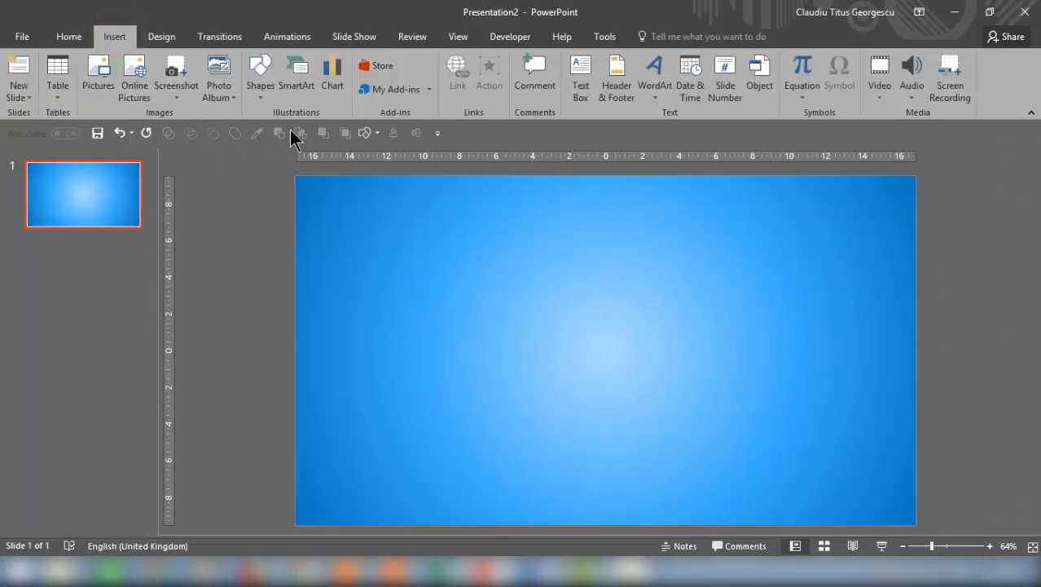
click(260, 91)
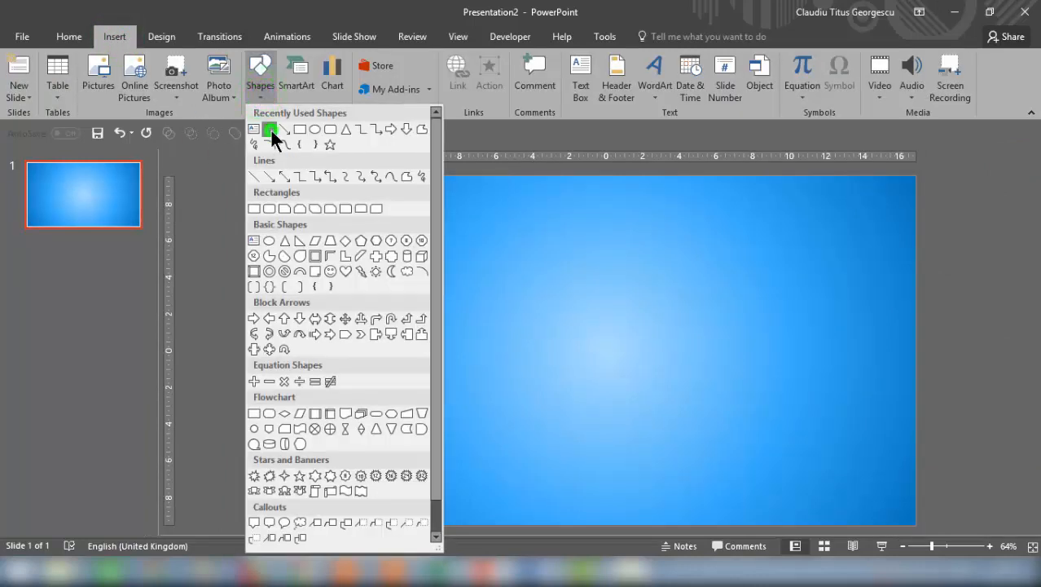
click(270, 128)
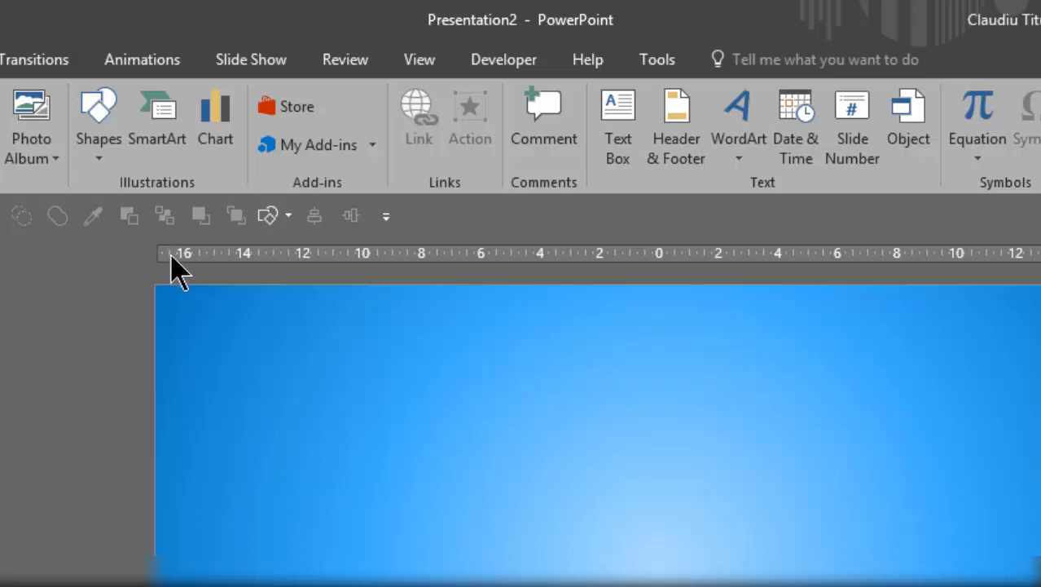
key(shift)
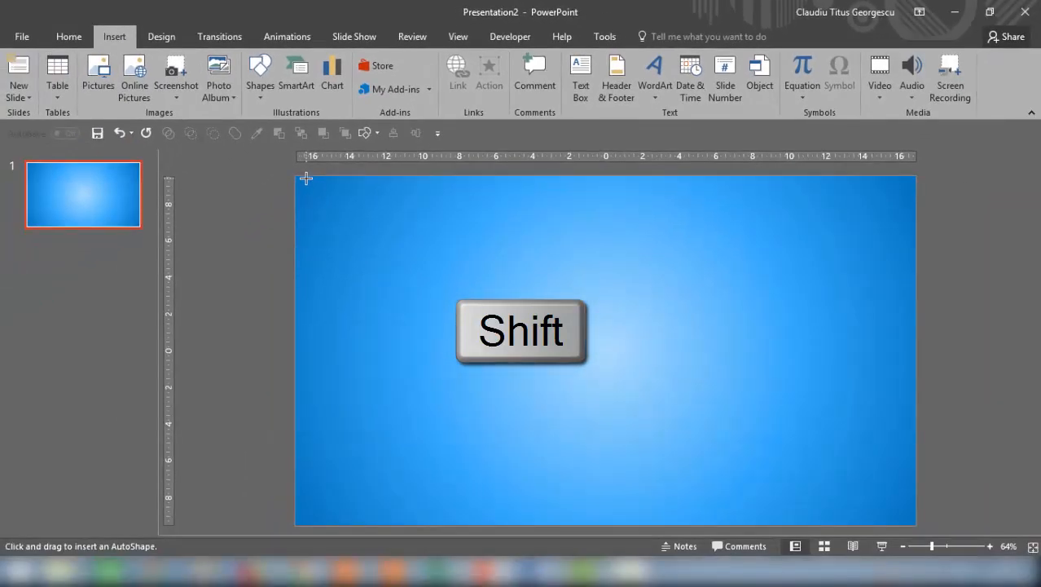
mouse_move(303, 177)
mouse_down()
mouse_move(288, 263)
mouse_move(323, 415)
mouse_move(310, 530)
mouse_up()
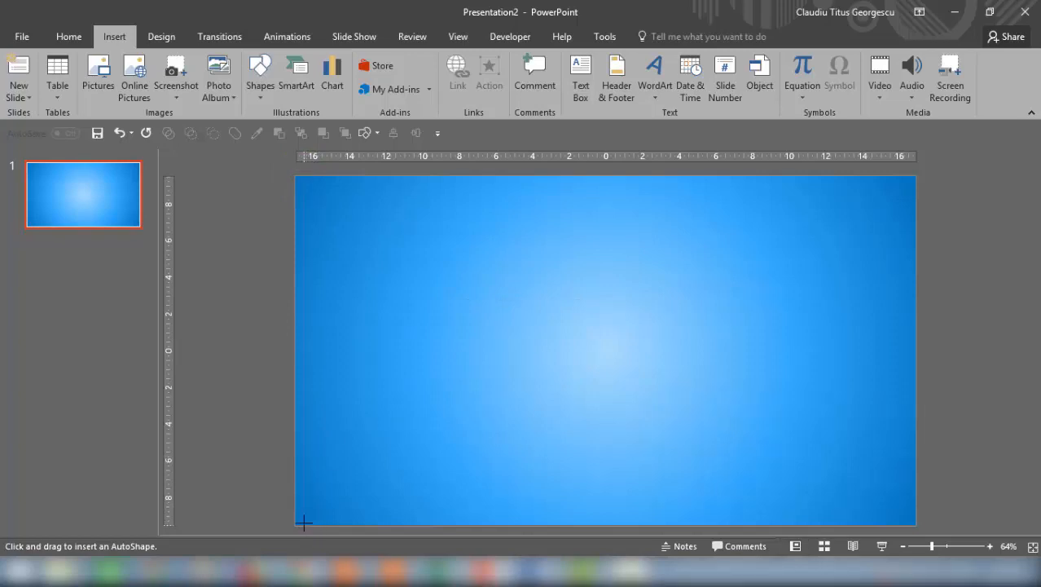
drag(302, 524, 303, 523)
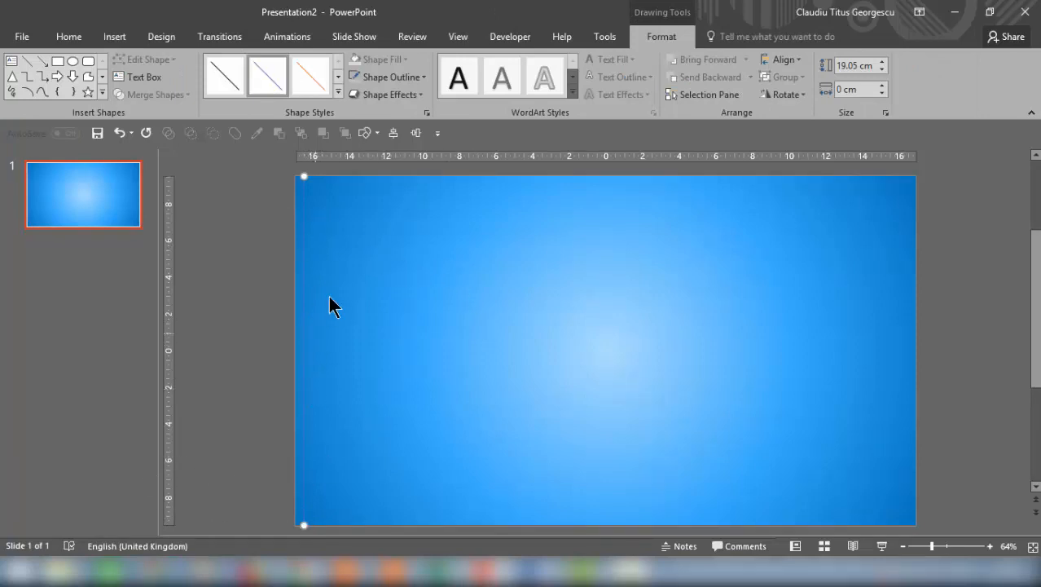
click(424, 77)
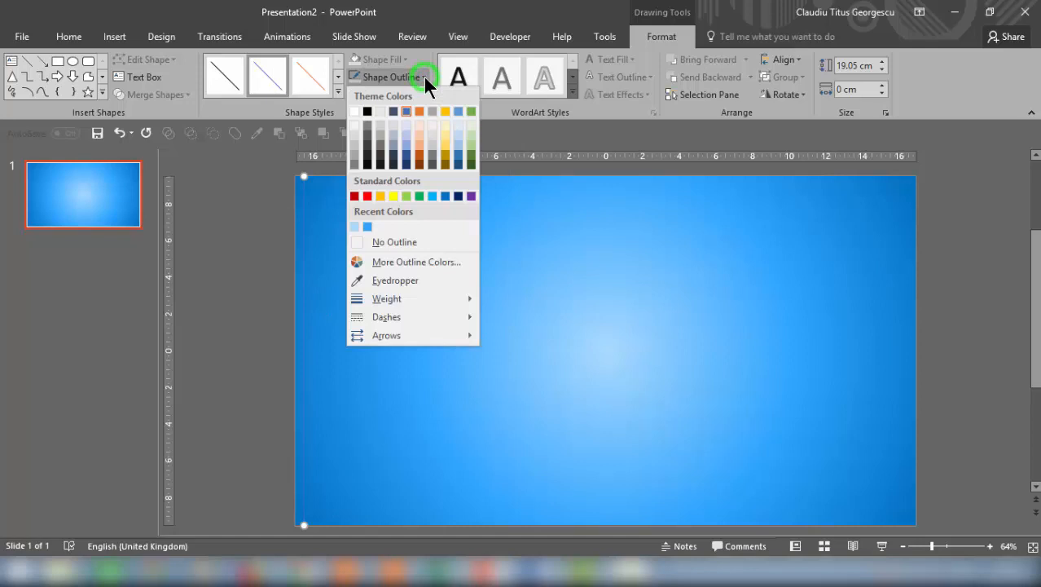
click(355, 111)
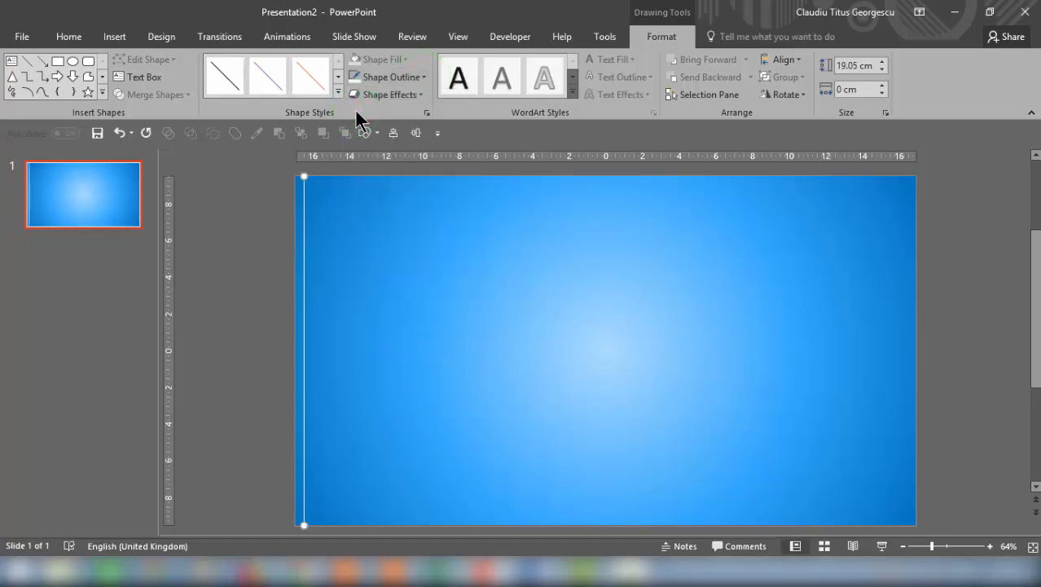
click(425, 79)
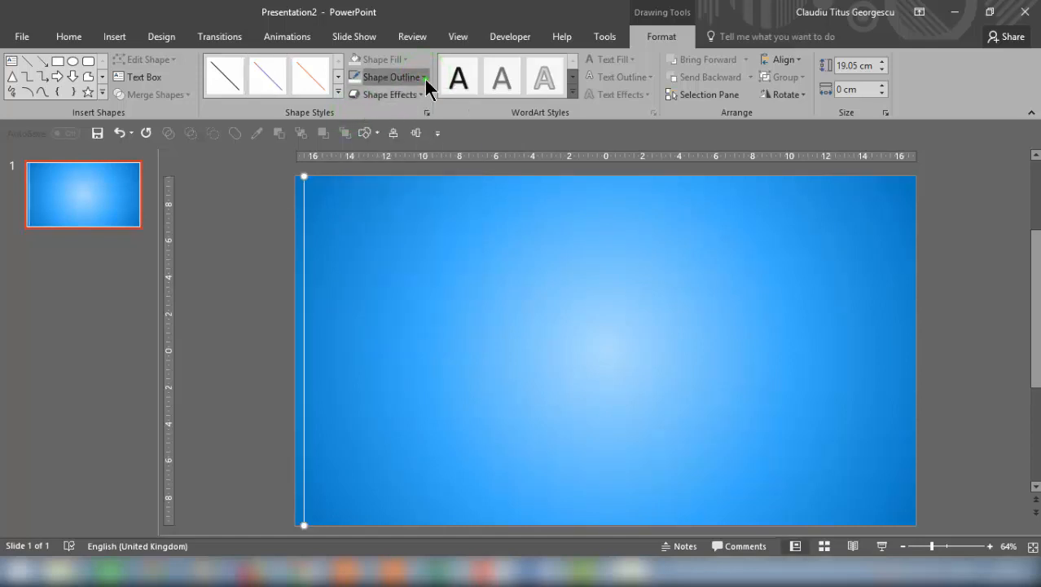
mouse_move(397, 317)
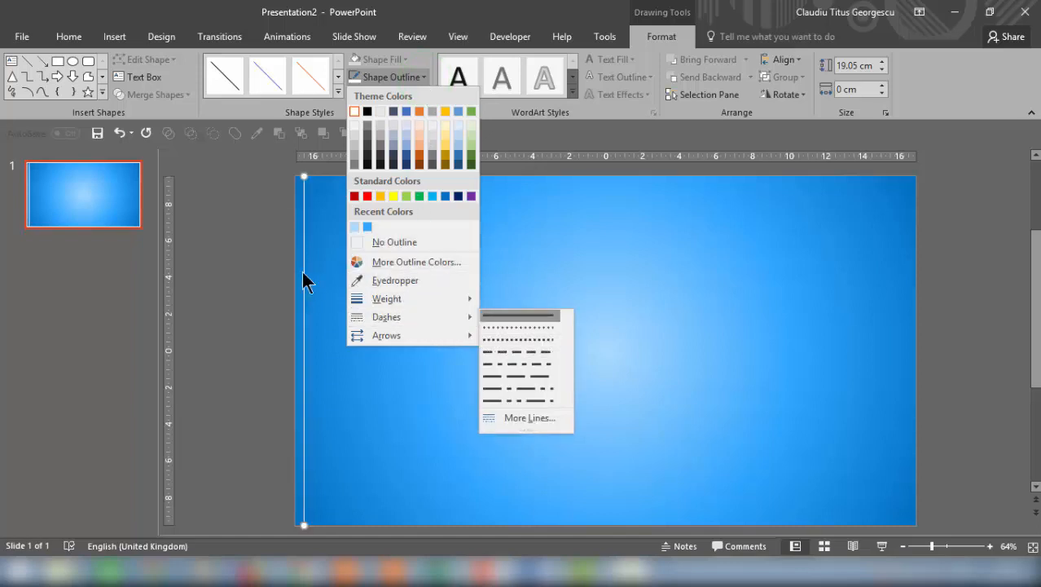
click(267, 193)
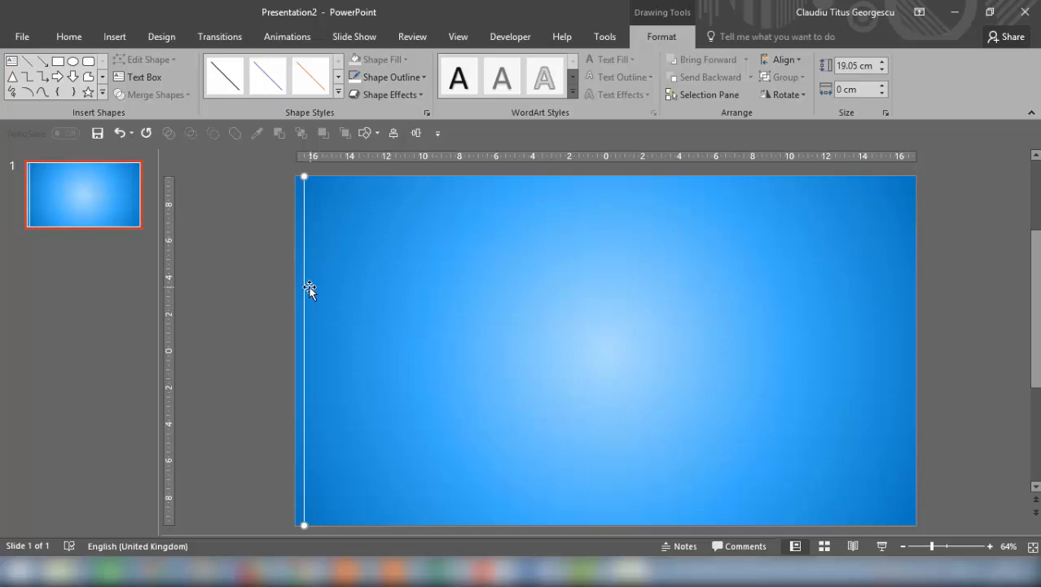
Duplicate the white vertical line repeatedly until the evenly offset copies reach the slide's right edge
key(ctrl+d)
key(ctrl+d)
key(ctrl+d)
key(ctrl+d)
key(ctrl+d)
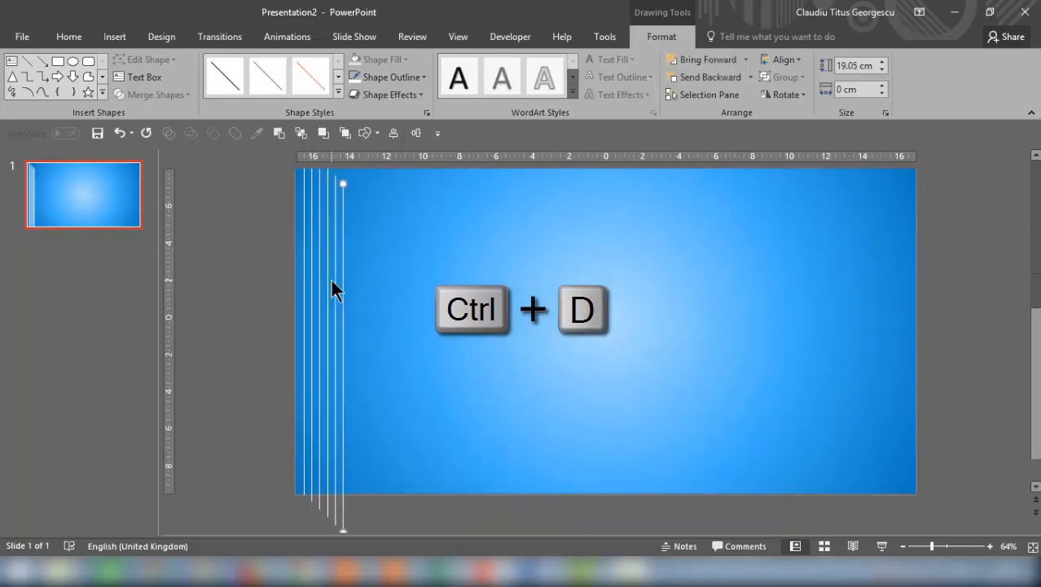
key(ctrl+d)
key(ctrl+d)
key(ctrl+d)
key(ctrl+d)
key(ctrl+d)
key(ctrl+d)
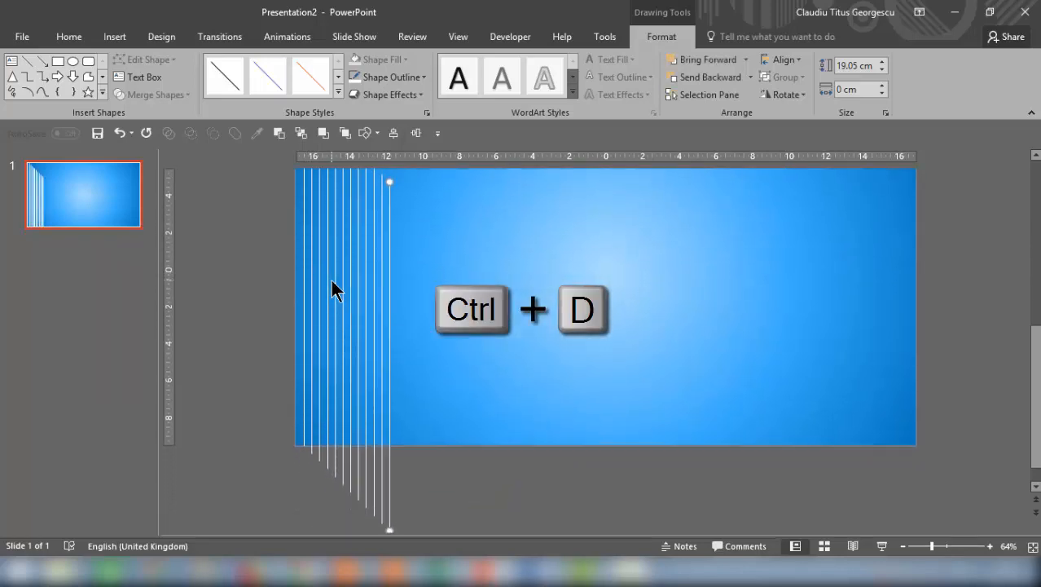
key(ctrl+d)
key(ctrl+d)
key(ctrl+d)
key(ctrl+d)
key(ctrl+d)
key(ctrl+d)
key(ctrl+d)
key(ctrl+d)
key(ctrl+d)
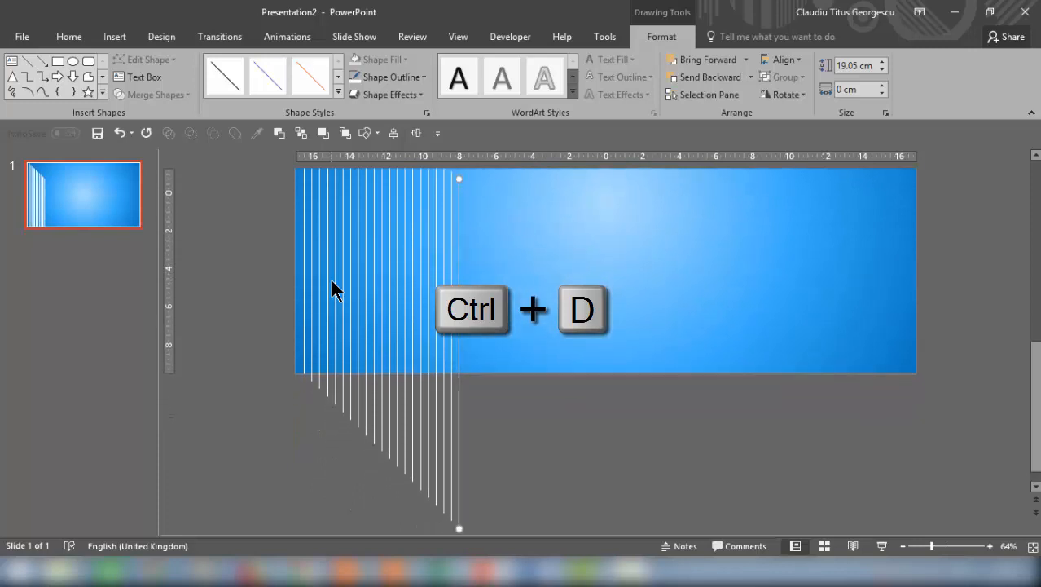
key(ctrl+d)
key(ctrl+d)
key(ctrl+d)
key(ctrl+d)
key(ctrl+d)
key(ctrl+d)
key(ctrl+d)
key(ctrl+d)
key(ctrl+d)
key(ctrl+d)
key(ctrl+d)
key(ctrl+d)
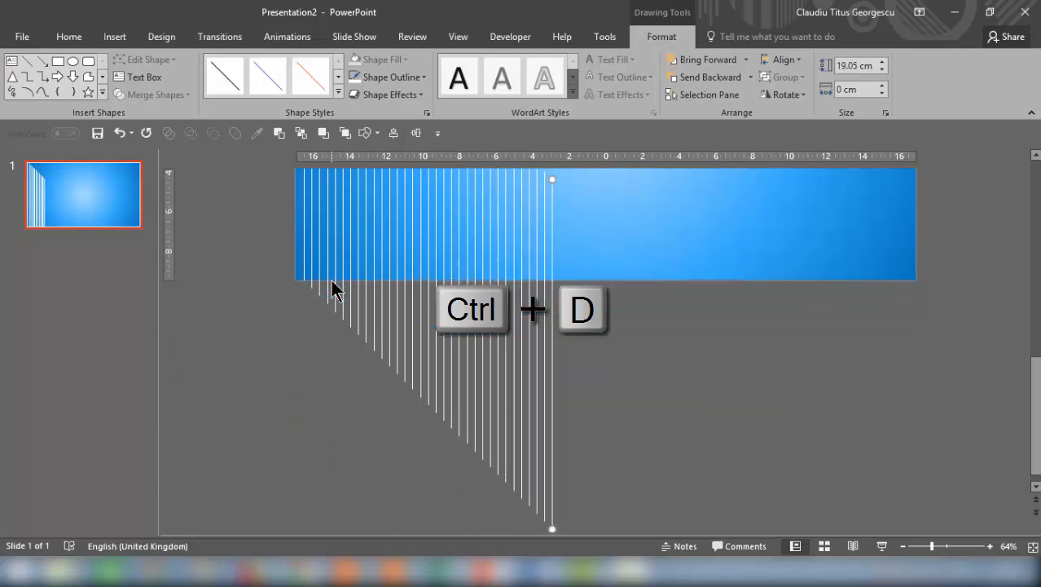
key(ctrl+d)
key(ctrl+d)
key(ctrl+d)
key(ctrl+d)
key(ctrl+d)
key(ctrl+d)
key(ctrl+d)
key(ctrl+d)
key(ctrl+d)
key(ctrl+d)
key(ctrl+d)
key(ctrl+d)
key(ctrl+d)
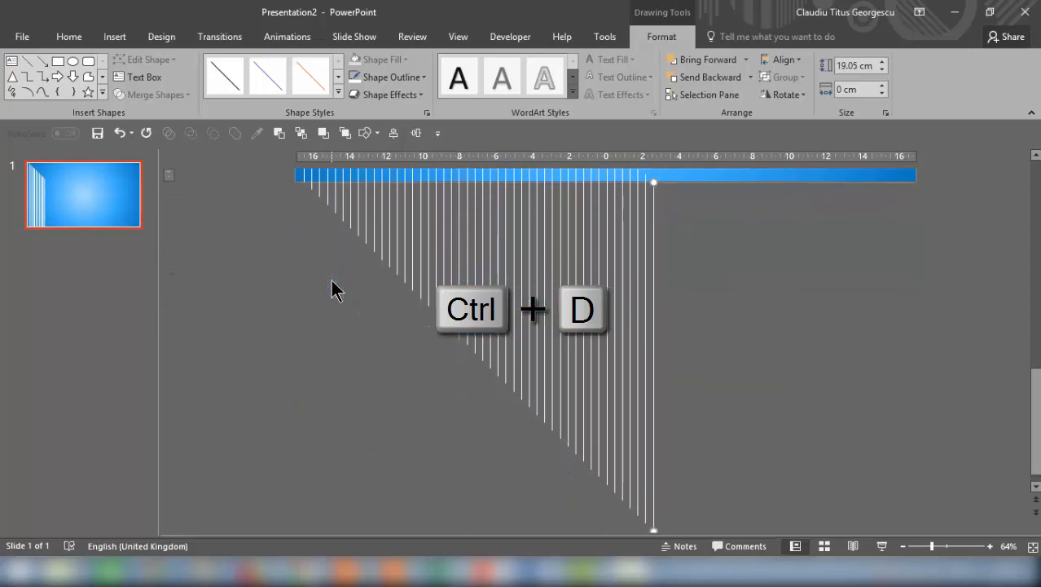
key(ctrl+d)
key(ctrl+d)
key(ctrl+d)
key(ctrl+d)
key(ctrl+d)
key(ctrl+d)
key(ctrl+d)
key(ctrl+d)
key(ctrl+d)
key(ctrl+d)
key(ctrl+d)
key(ctrl+d)
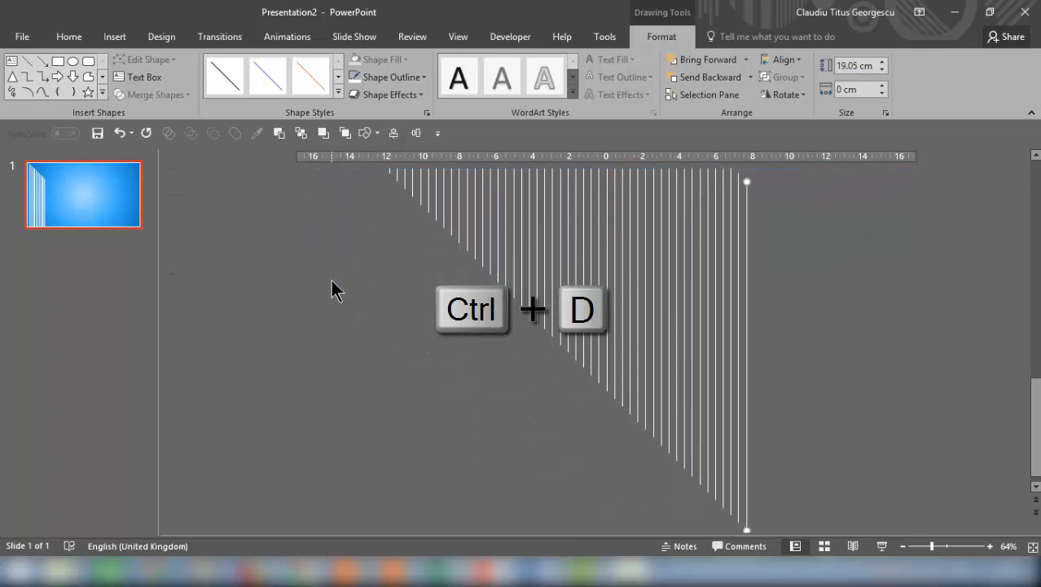
key(ctrl+d)
key(ctrl+d)
key(ctrl+d)
key(ctrl+d)
key(ctrl+d)
key(ctrl+d)
key(ctrl+d)
key(ctrl+d)
key(ctrl+d)
key(ctrl+d)
key(ctrl+d)
key(ctrl+d)
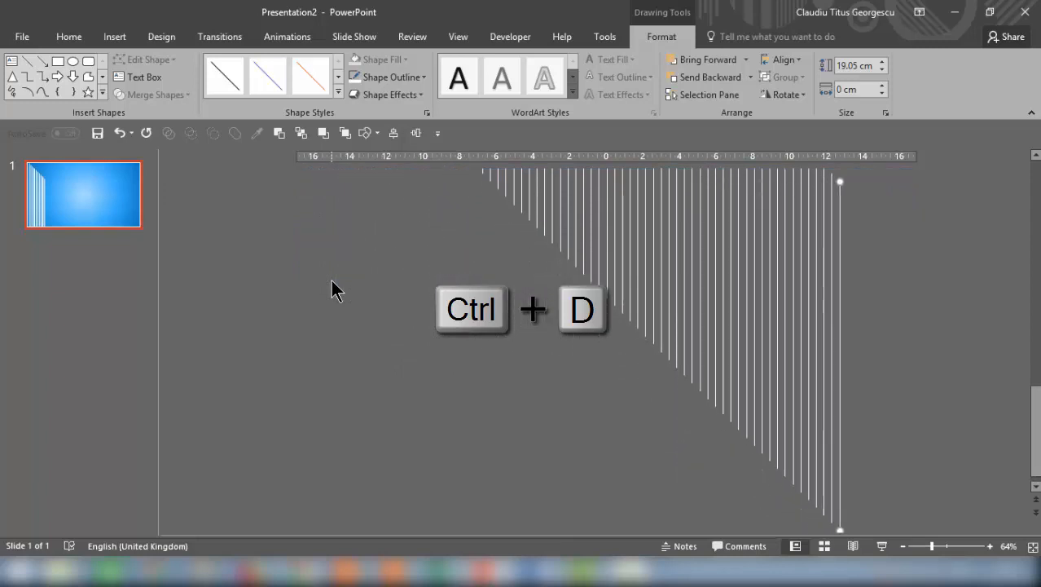
key(ctrl+d)
key(ctrl+d)
key(ctrl+d)
key(ctrl+d)
key(ctrl+d)
key(ctrl+d)
key(ctrl+d)
key(ctrl+d)
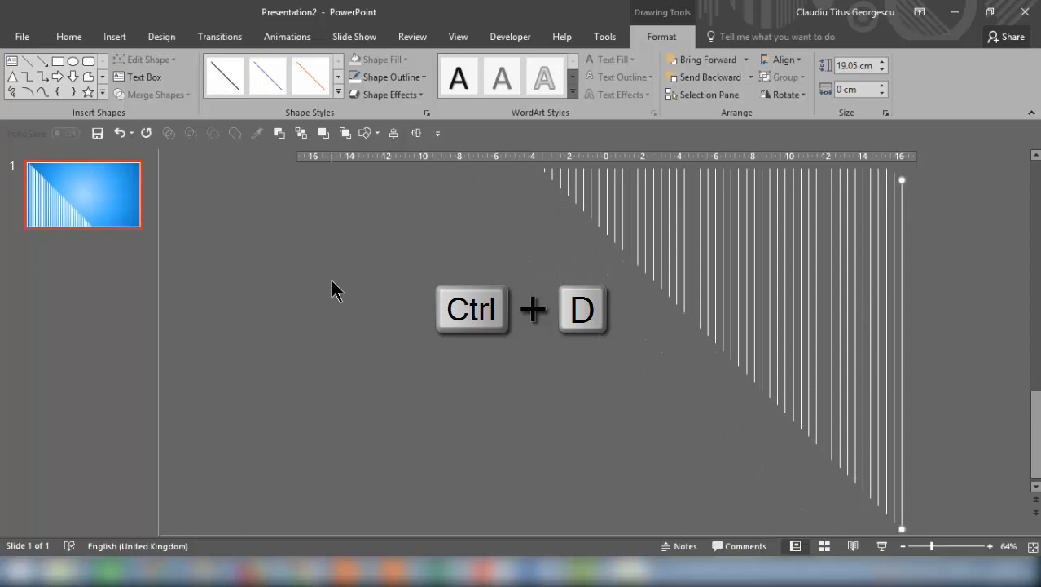
Select all the staggered vertical lines and align them to the top
scroll(465, 273, down, 3)
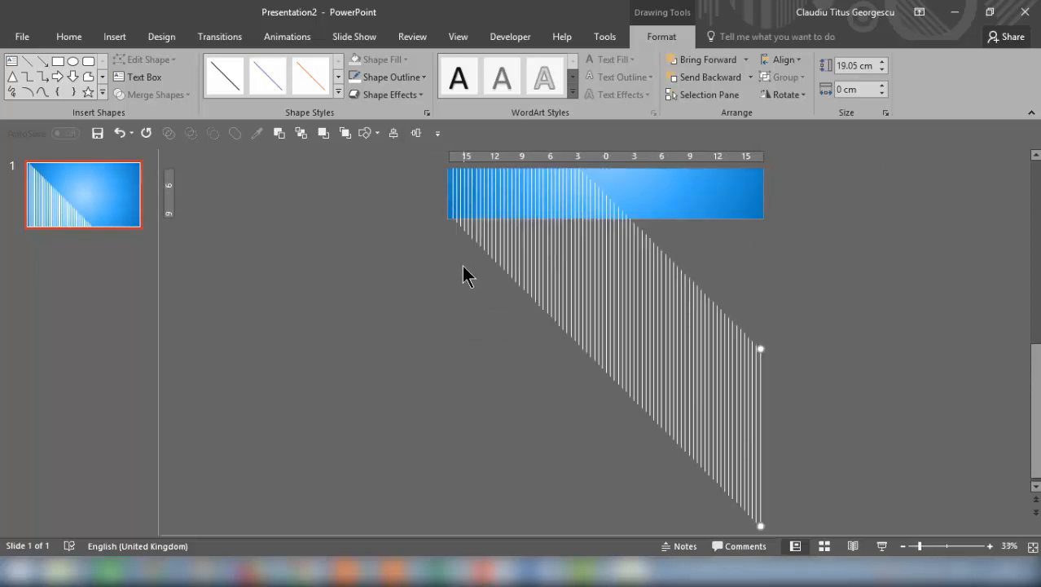
scroll(463, 266, down, 4)
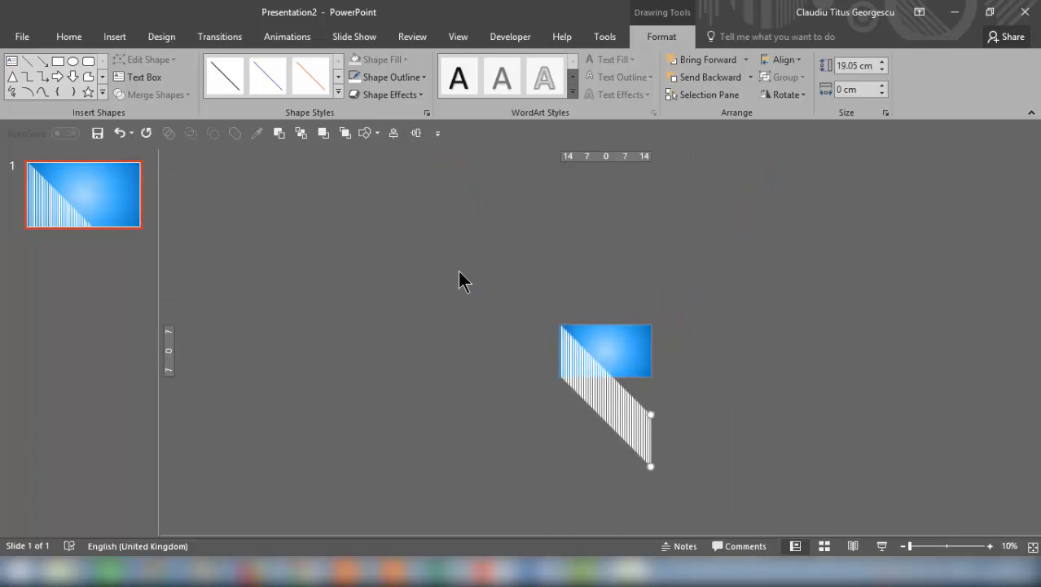
drag(466, 284, 710, 521)
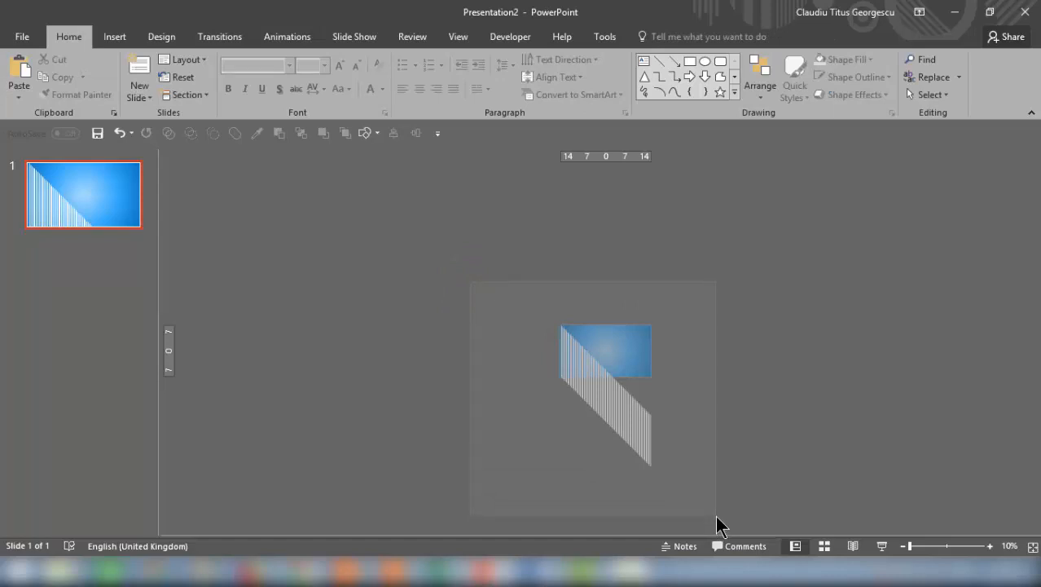
drag(715, 515, 714, 514)
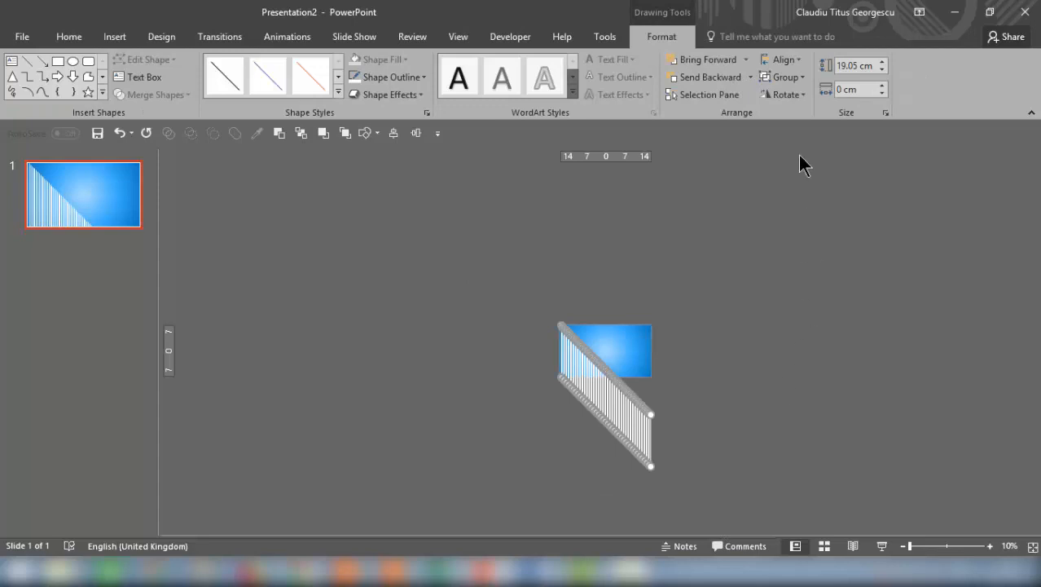
click(784, 60)
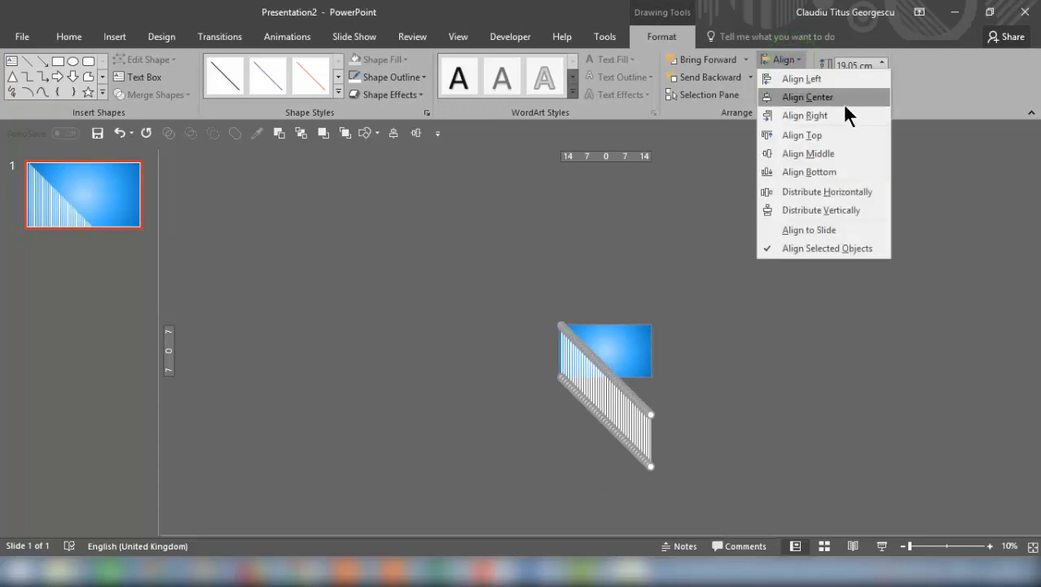
click(815, 137)
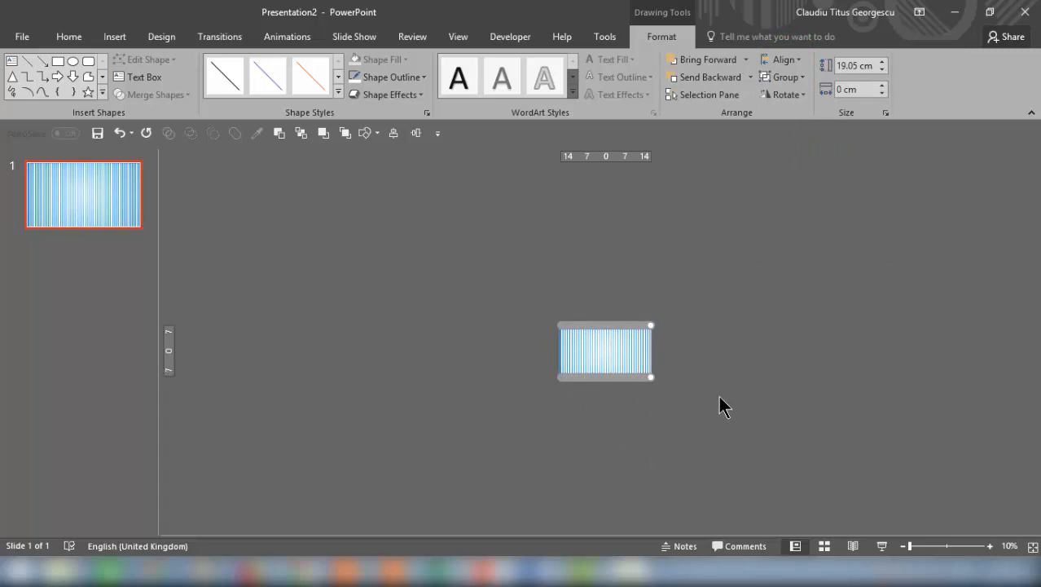
Group the vertical lines and align the group to the slide's center and middle
scroll(710, 392, up, 4)
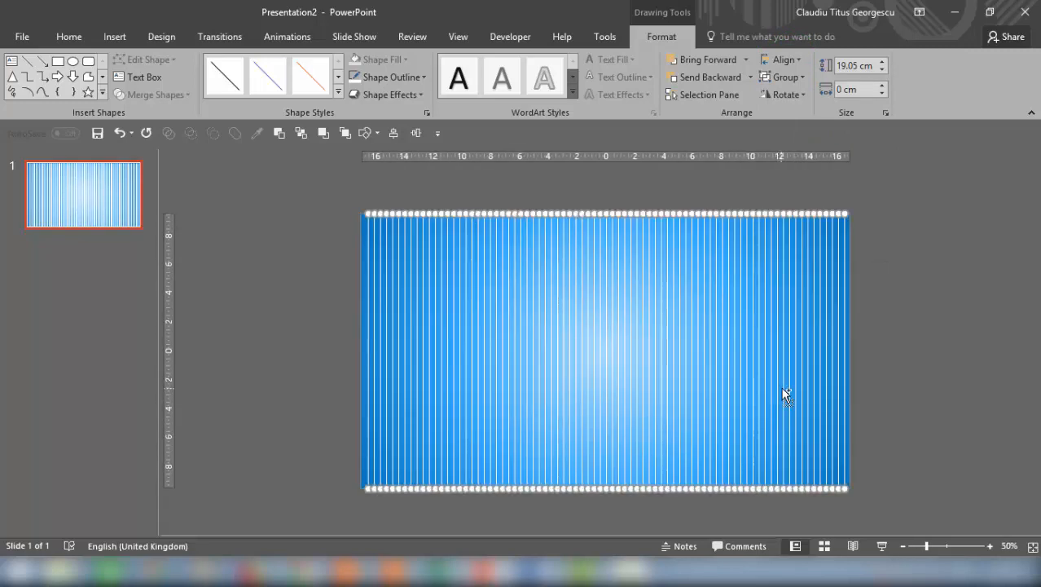
scroll(781, 387, up, 1)
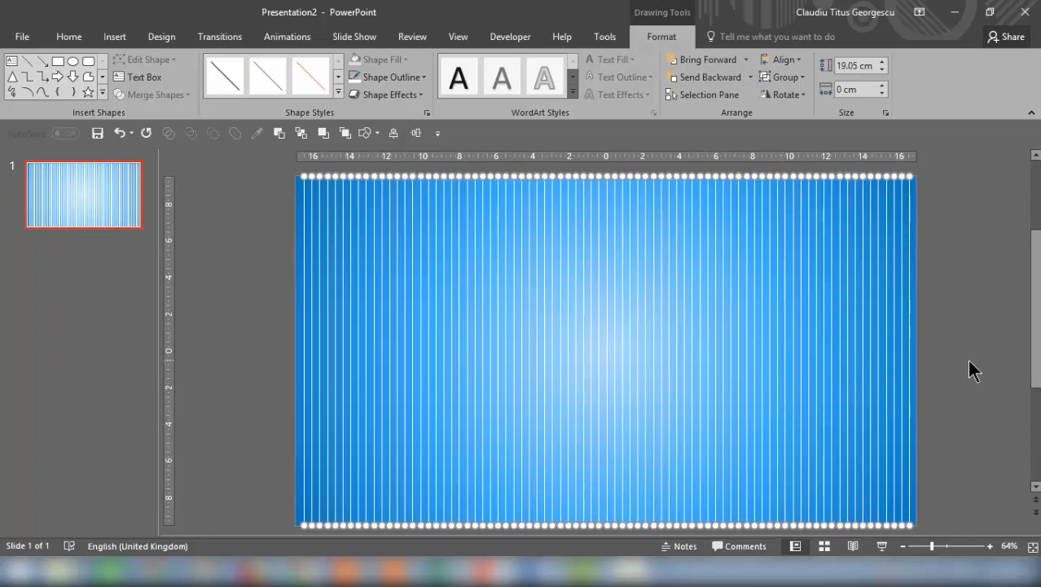
key(ctrl+g)
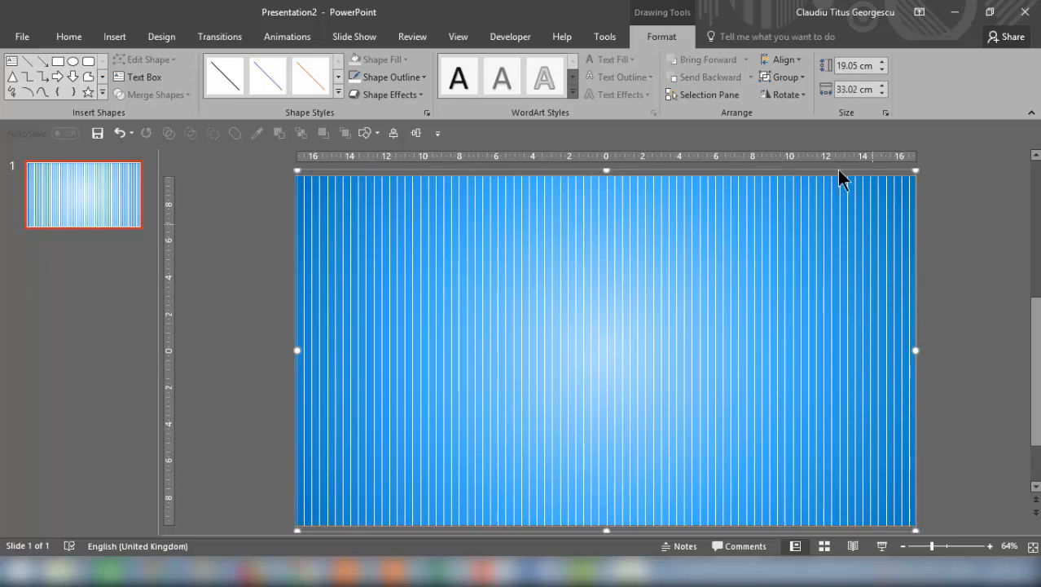
click(785, 60)
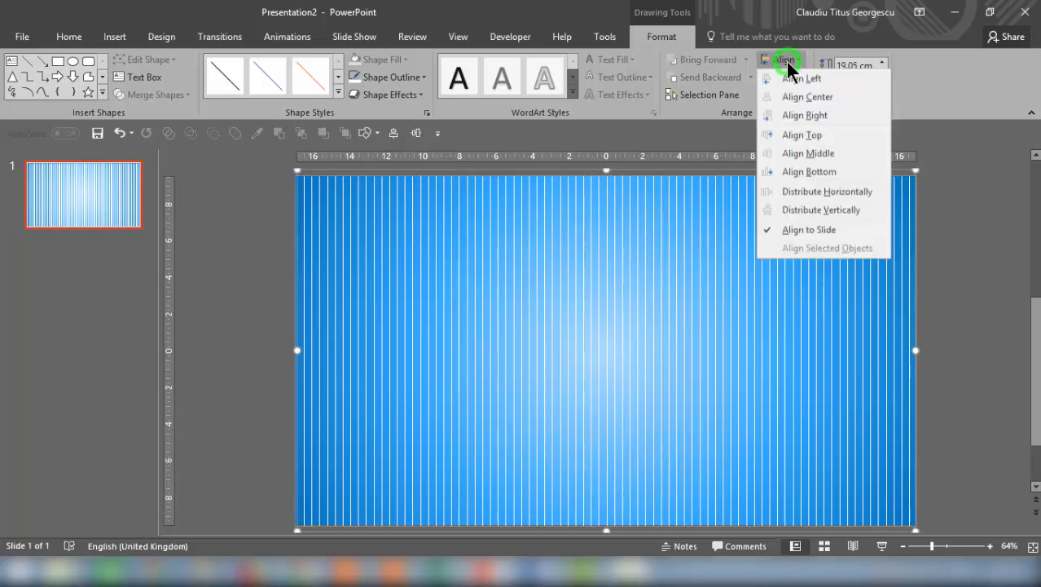
click(816, 97)
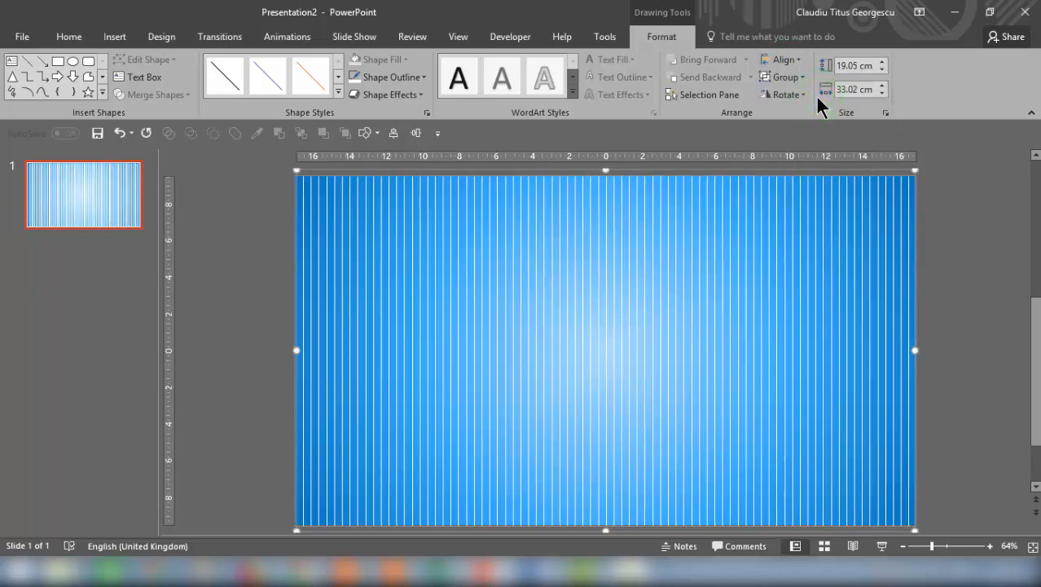
click(802, 61)
click(802, 152)
click(973, 228)
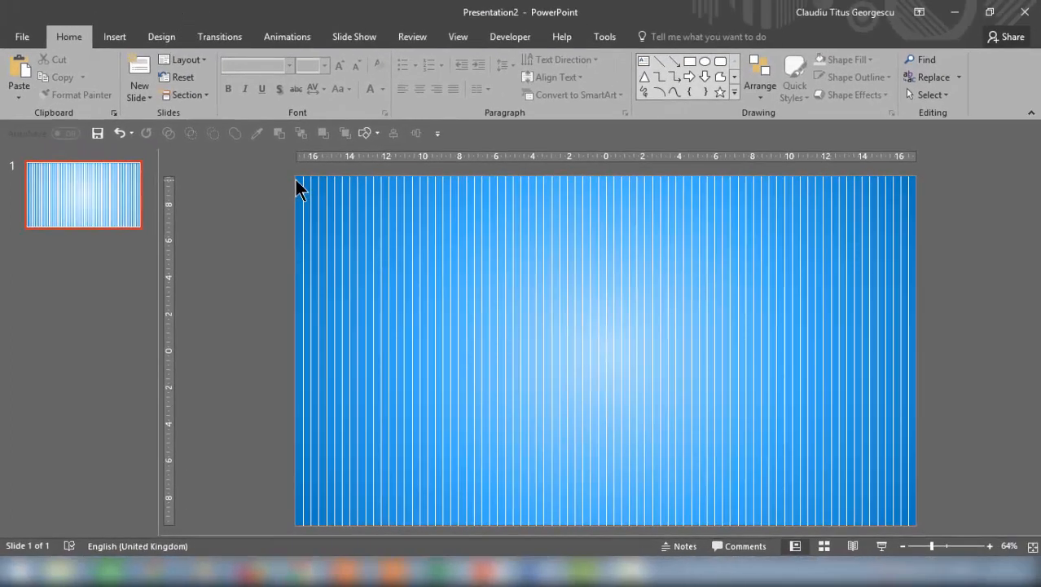
Draw a straight horizontal line about 33.87 cm wide along the slide's top edge and make its outline white
click(115, 36)
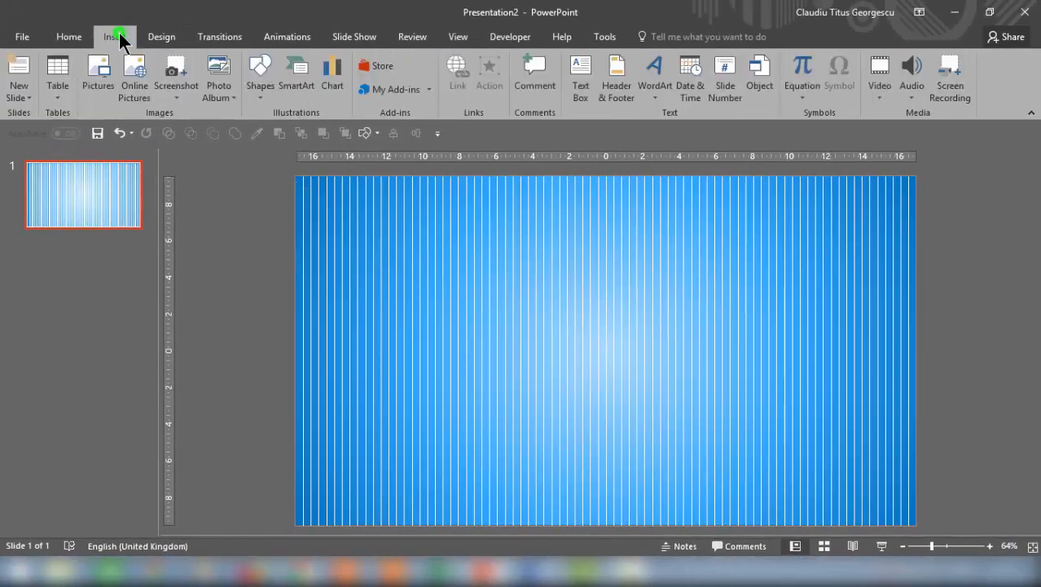
click(262, 98)
click(269, 129)
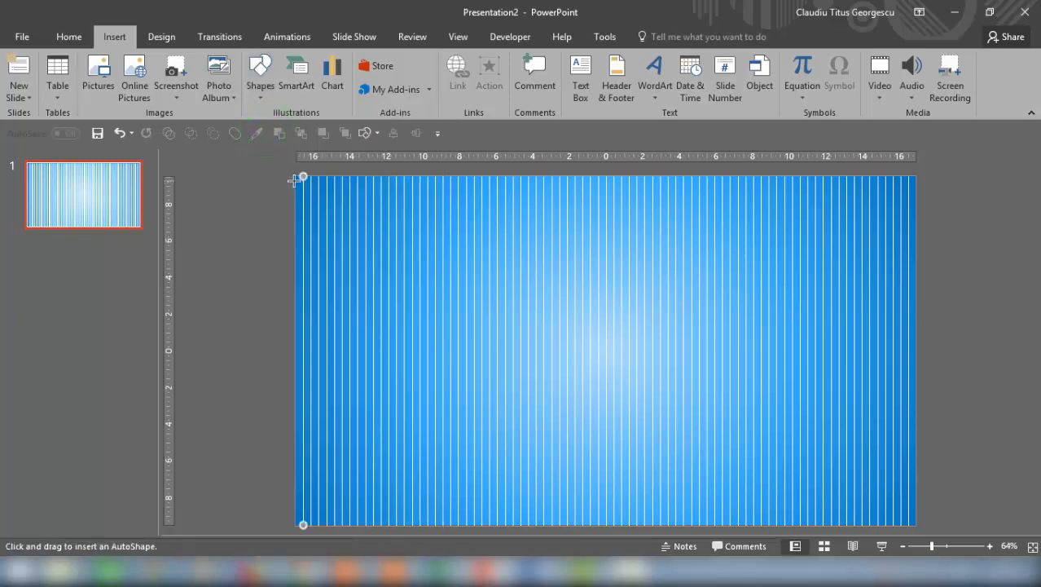
drag(293, 180, 588, 199)
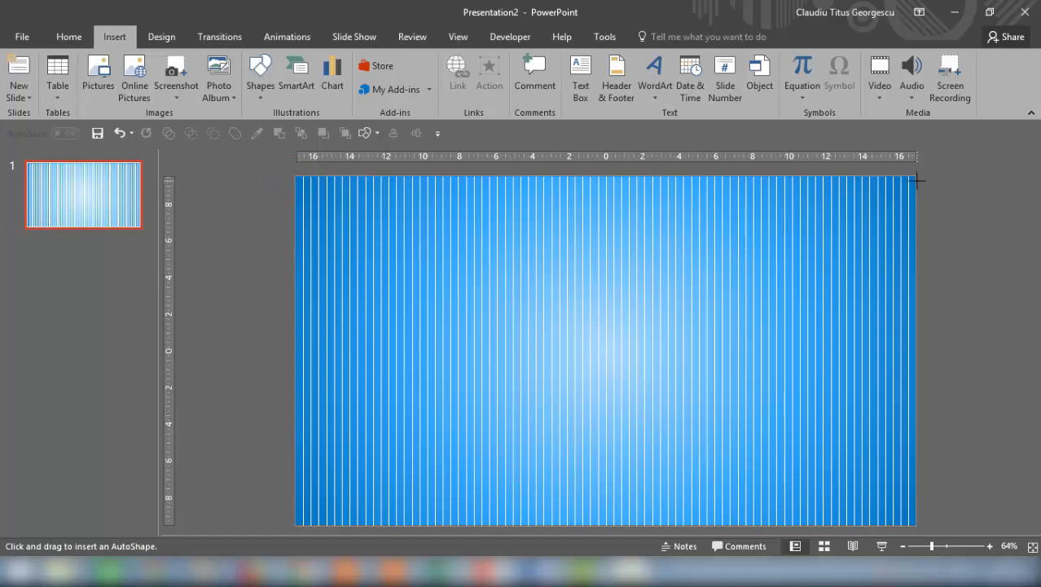
drag(917, 180, 917, 183)
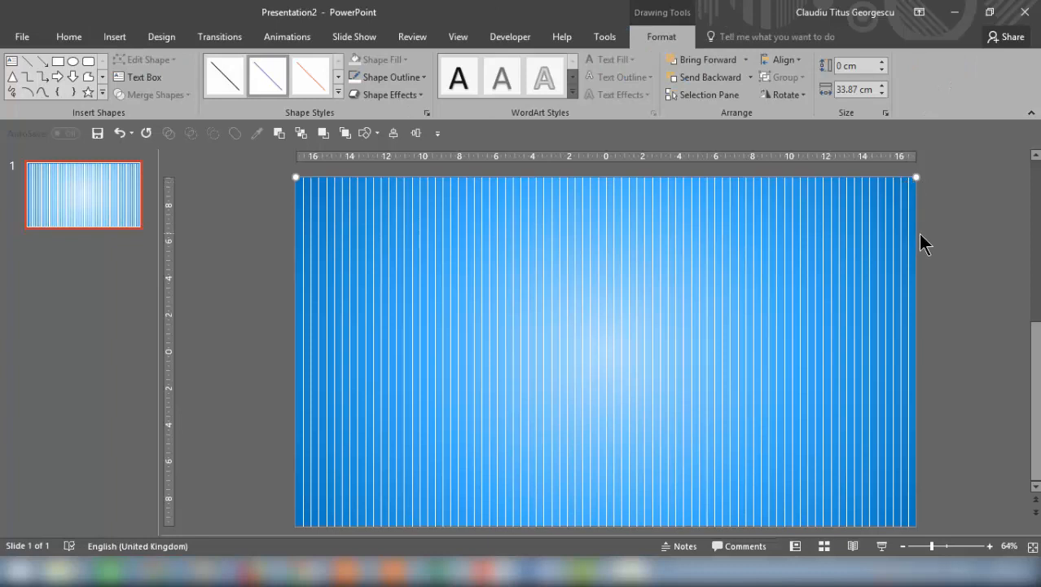
click(355, 75)
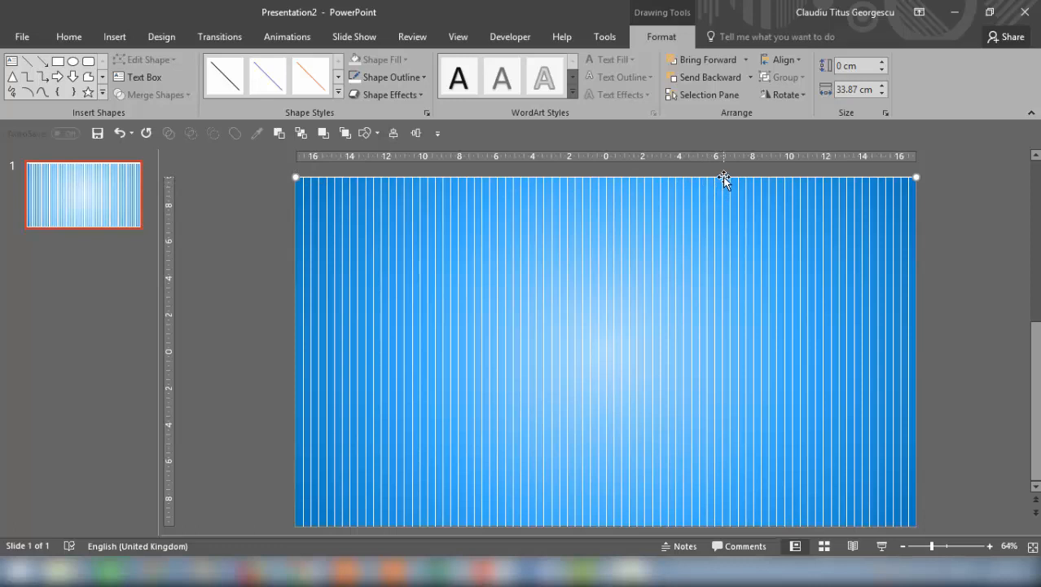
Duplicate the white horizontal line repeatedly until the evenly offset copies reach the slide's bottom edge
key(ctrl+d)
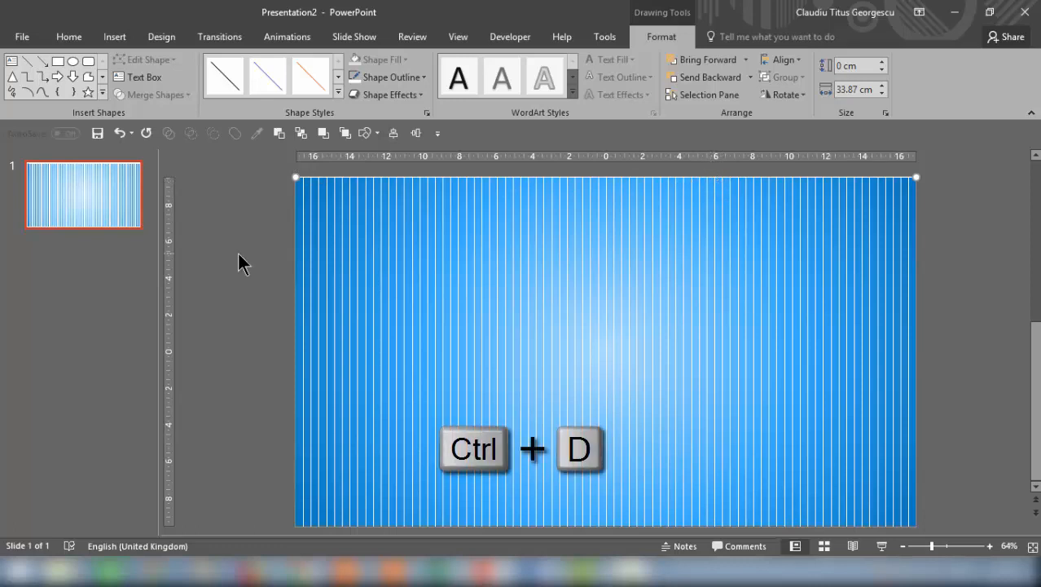
key(ctrl+d)
key(ctrl+d)
key(ctrl+d)
key(ctrl+d)
key(ctrl+d)
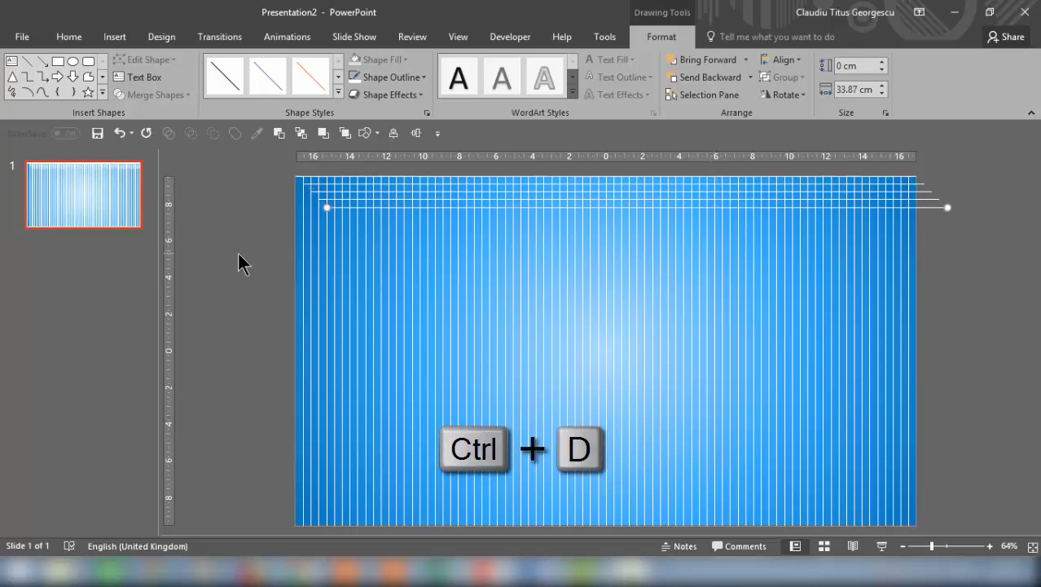
key(ctrl+d)
key(ctrl+d)
key(ctrl+d)
key(ctrl+d)
key(ctrl+d)
key(ctrl+d)
key(ctrl+d)
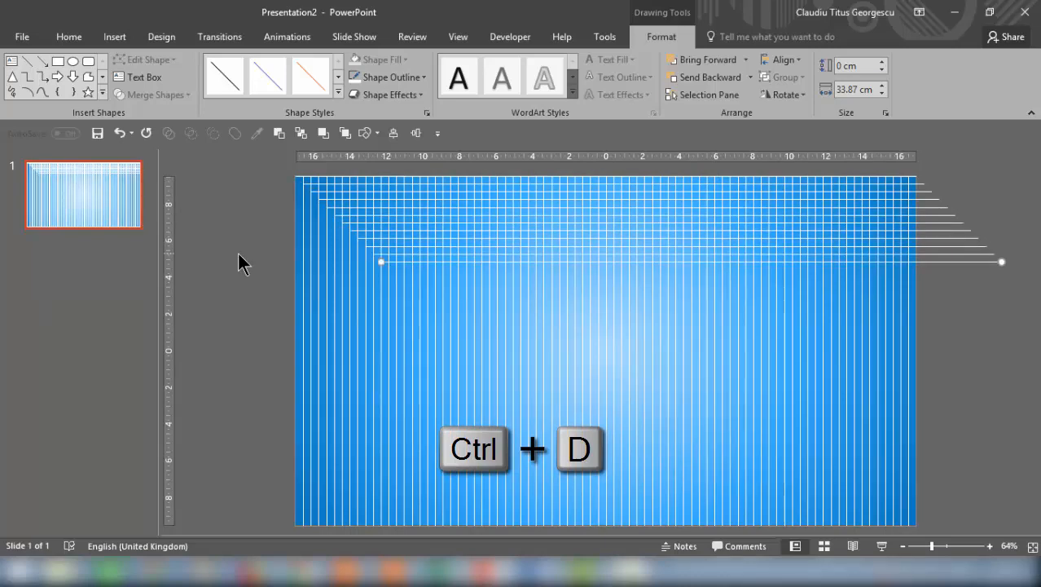
key(ctrl+d)
key(ctrl+d)
key(ctrl+d)
key(ctrl+d)
key(ctrl+d)
key(ctrl+d)
key(ctrl+d)
key(ctrl+d)
key(ctrl+d)
key(ctrl+d)
key(ctrl+d)
key(ctrl+d)
key(ctrl+d)
key(ctrl+d)
key(ctrl+d)
key(ctrl+d)
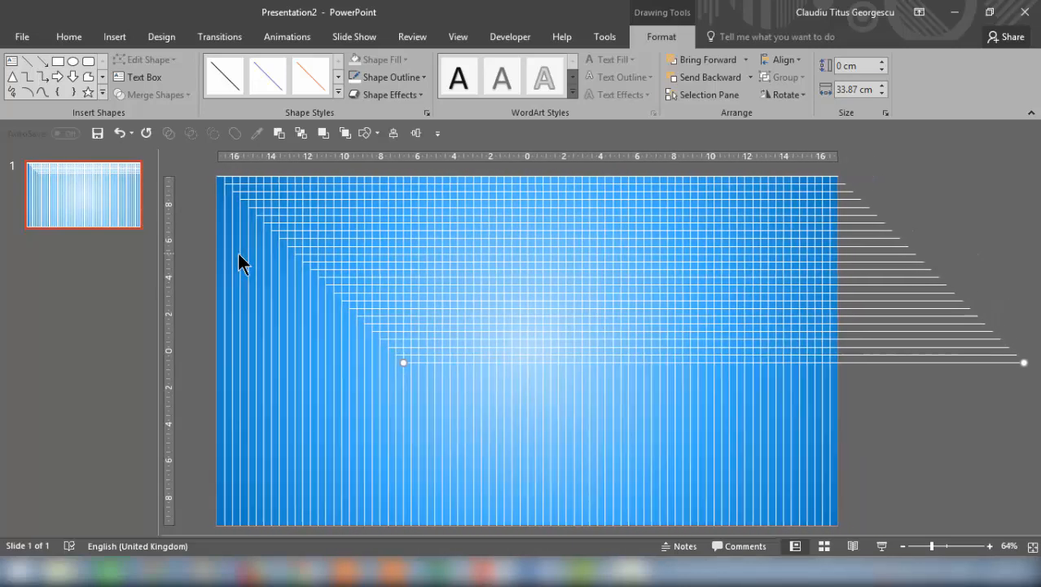
key(ctrl+d)
key(ctrl+d)
key(ctrl+d)
key(ctrl+d)
key(ctrl+d)
key(ctrl+d)
key(ctrl+d)
key(ctrl+d)
key(ctrl+d)
key(ctrl+d)
key(ctrl+d)
key(ctrl+d)
key(ctrl+d)
key(ctrl+d)
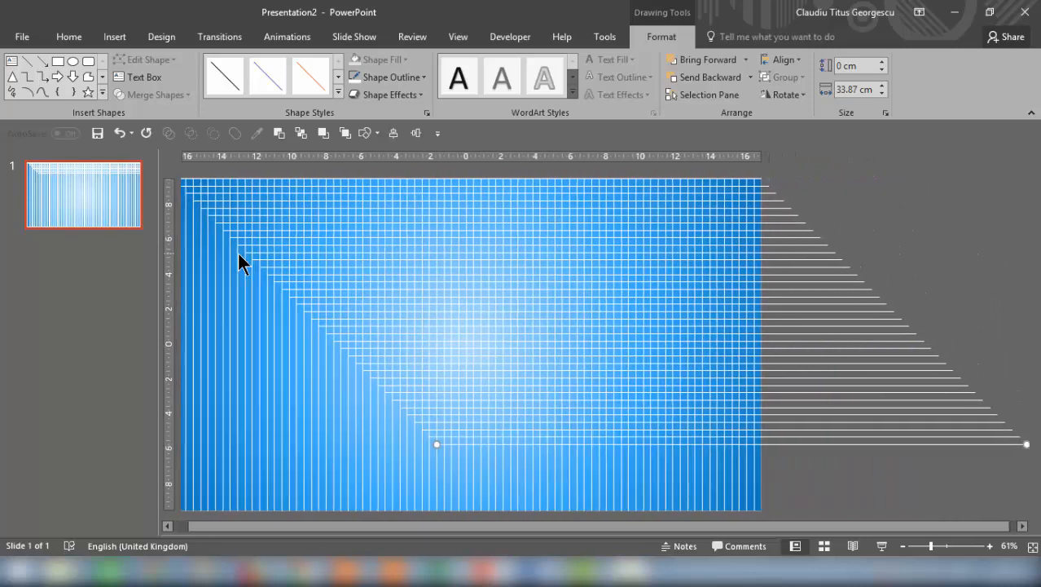
key(ctrl+d)
key(ctrl+d)
key(ctrl+d)
key(ctrl+d)
key(ctrl+d)
key(ctrl+d)
key(ctrl+d)
key(ctrl+d)
key(ctrl+d)
key(ctrl+d)
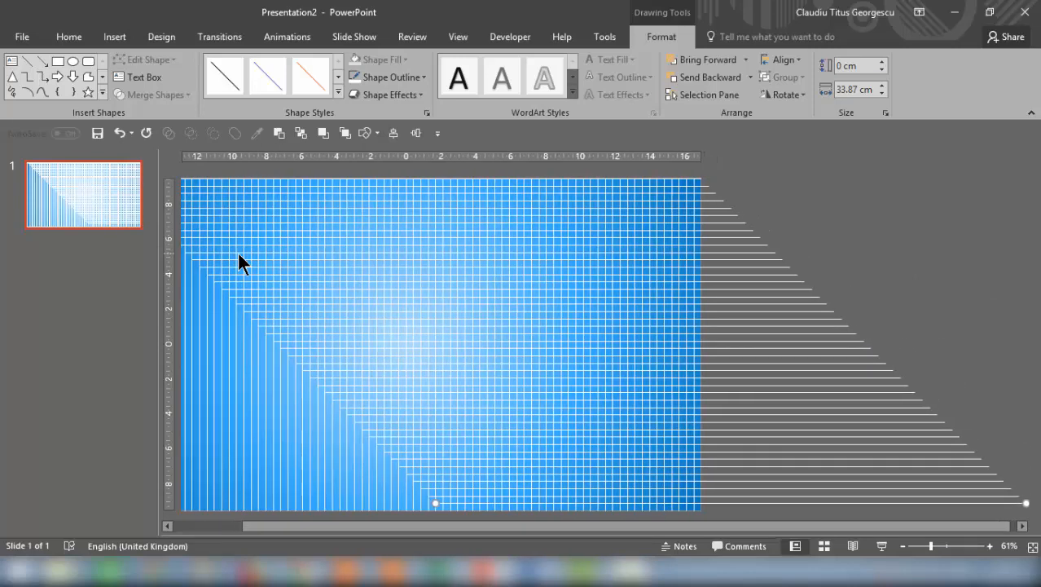
key(ctrl+d)
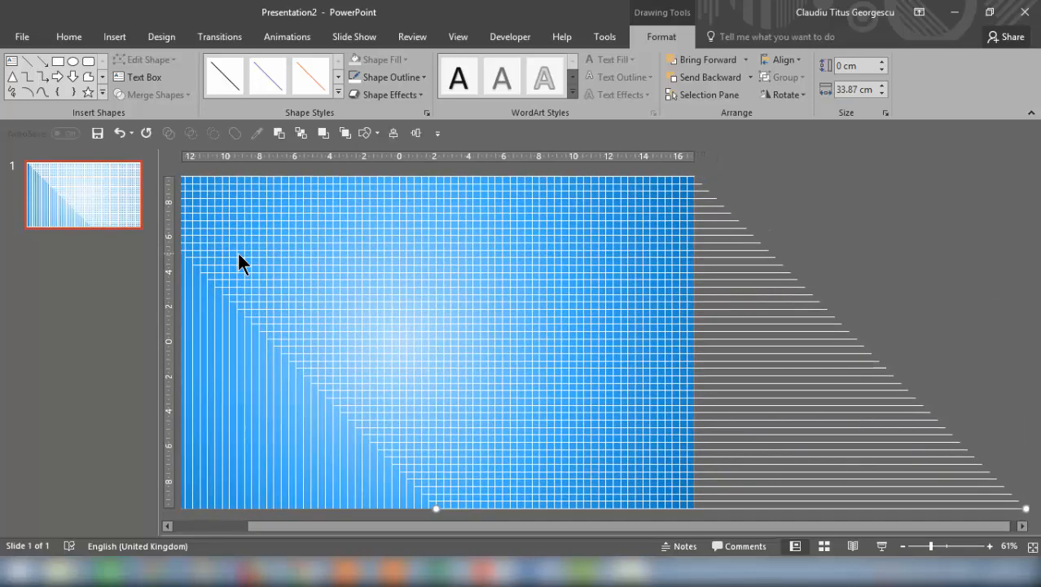
Select only the staggered horizontal lines, excluding the vertical-line group, and align them to the left
scroll(501, 238, down, 3)
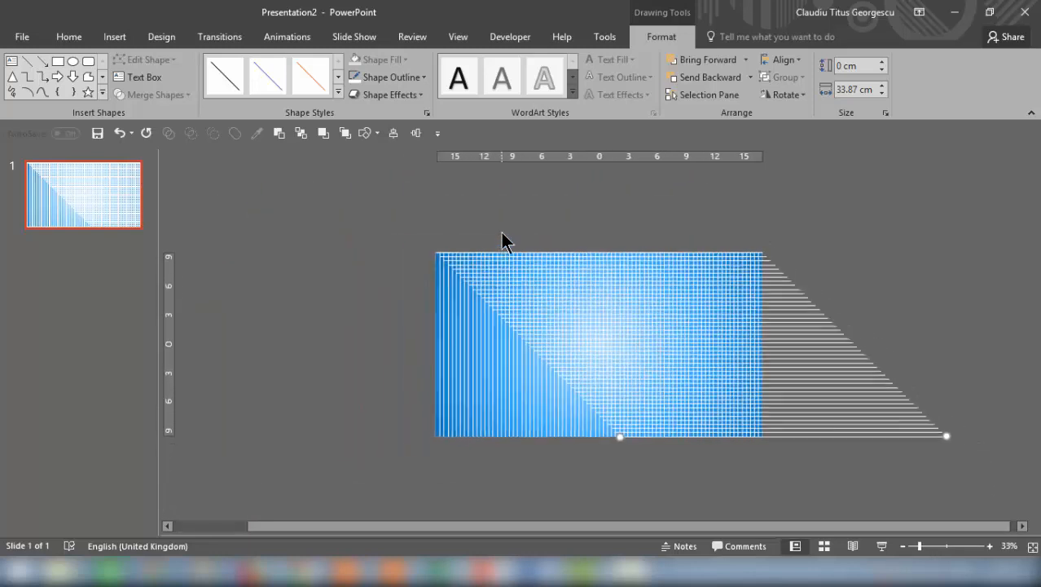
click(356, 208)
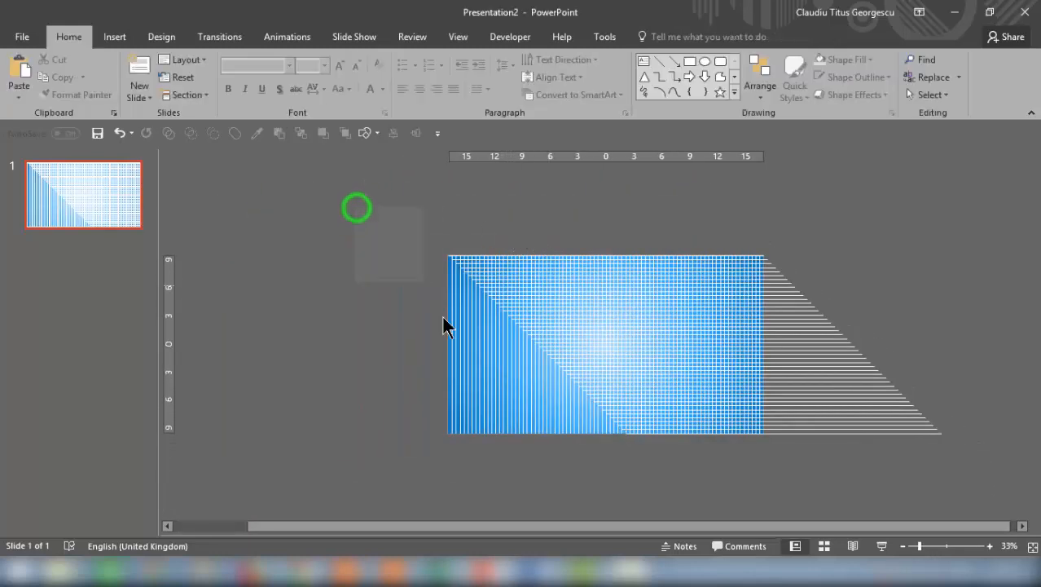
mouse_move(444, 318)
mouse_down()
mouse_move(676, 436)
mouse_move(999, 508)
mouse_up()
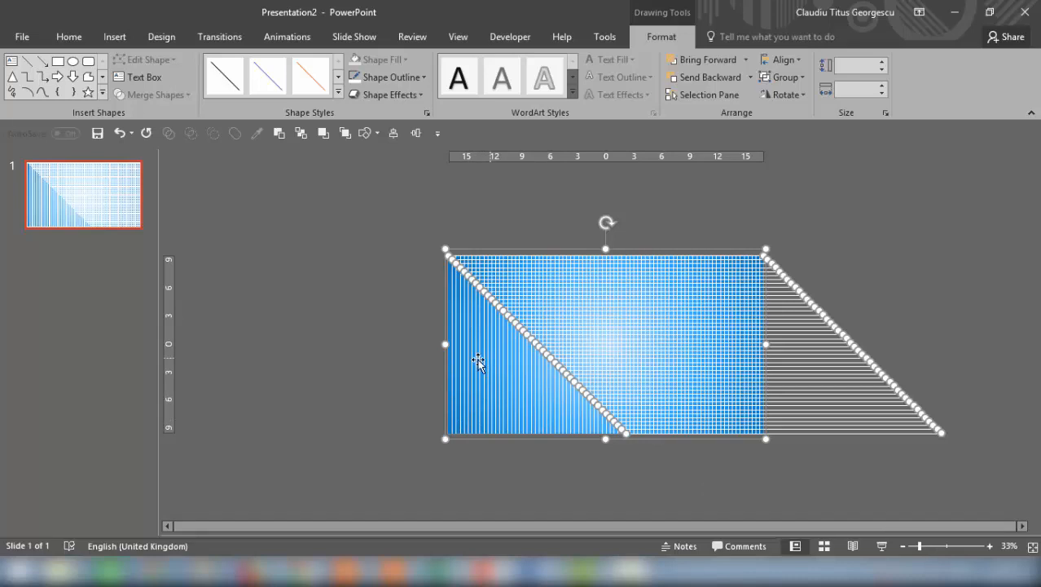
key(shift)
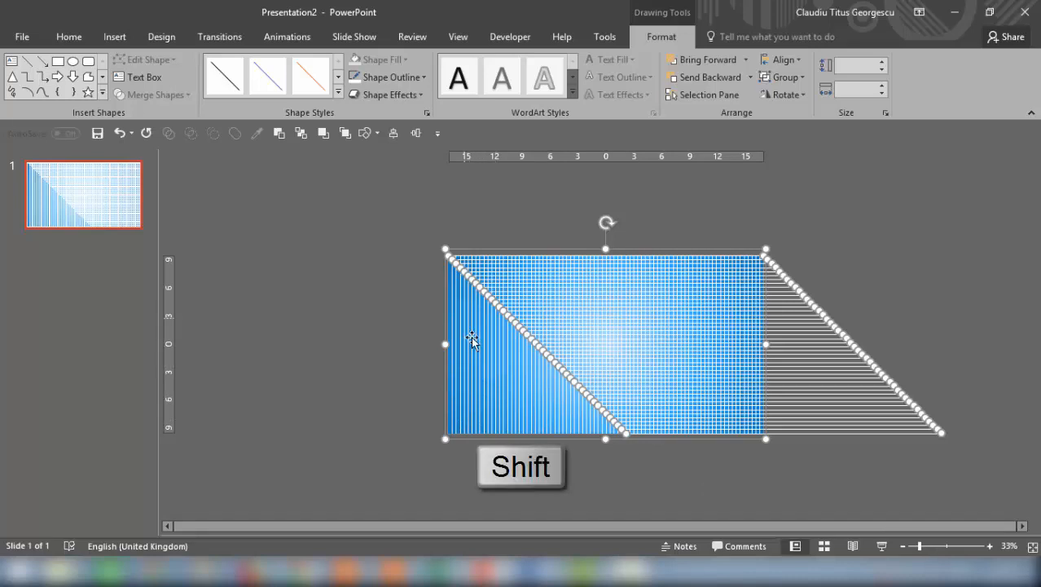
shift+click(469, 383)
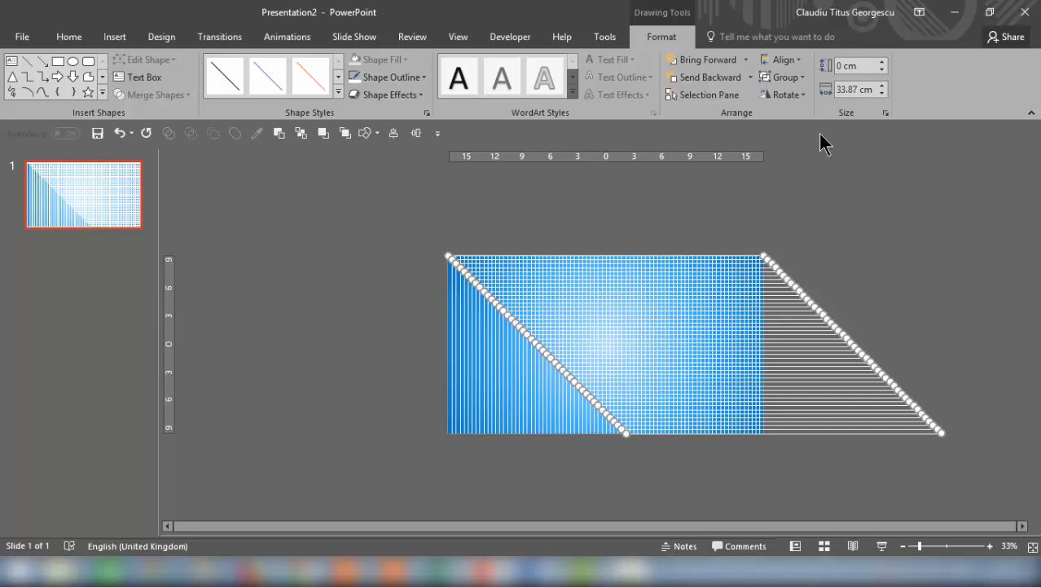
click(793, 60)
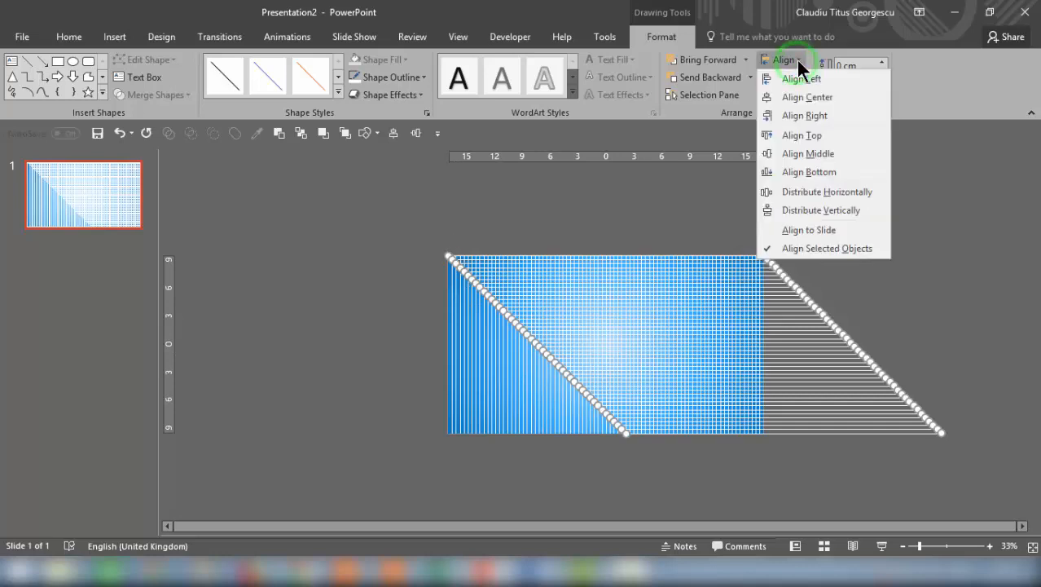
click(802, 84)
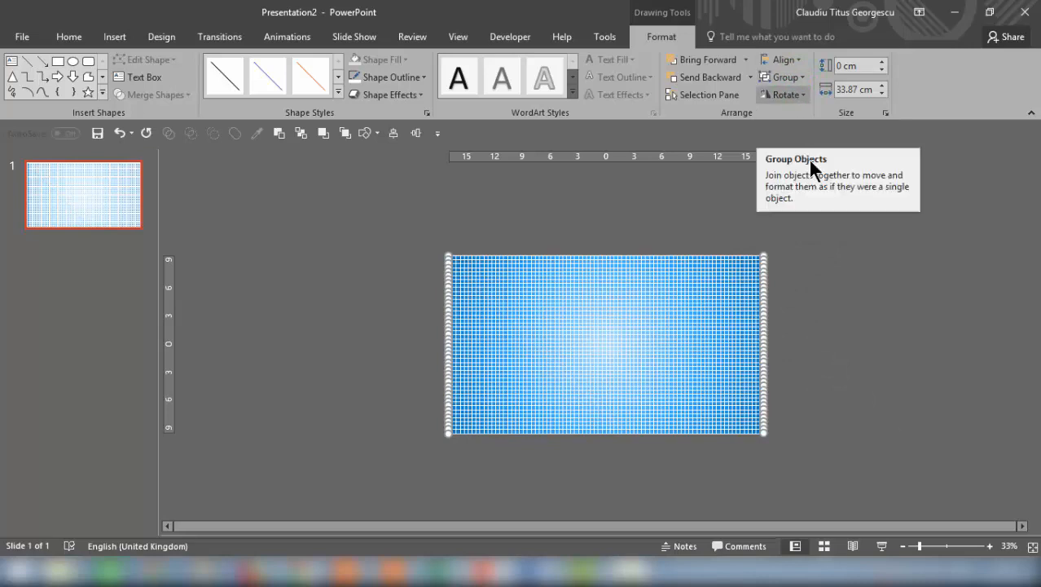
Group the horizontal lines and combine them with the vertical-line group into a single grid group
scroll(844, 363, up, 3)
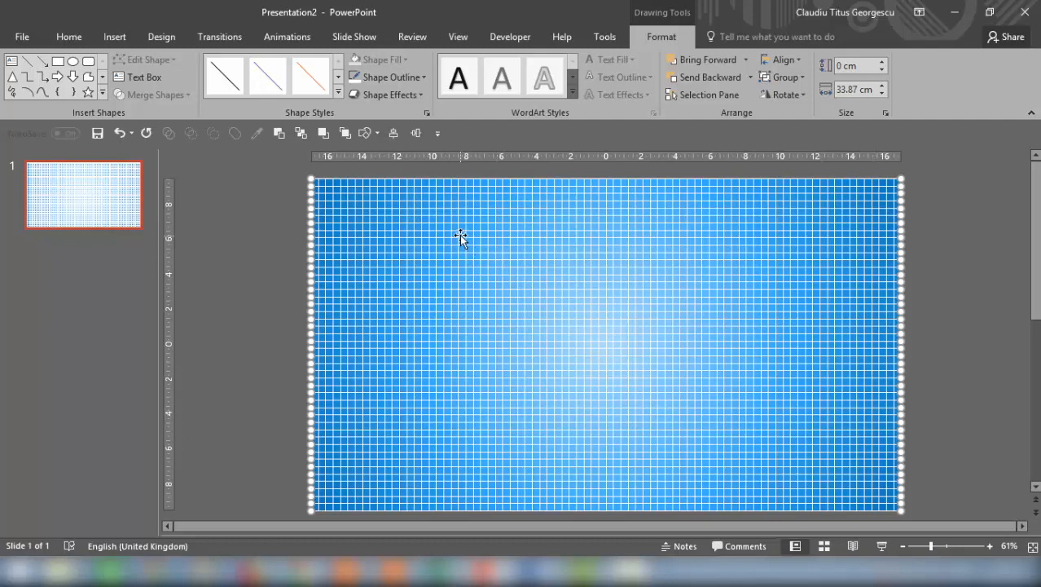
key(ctrl+g)
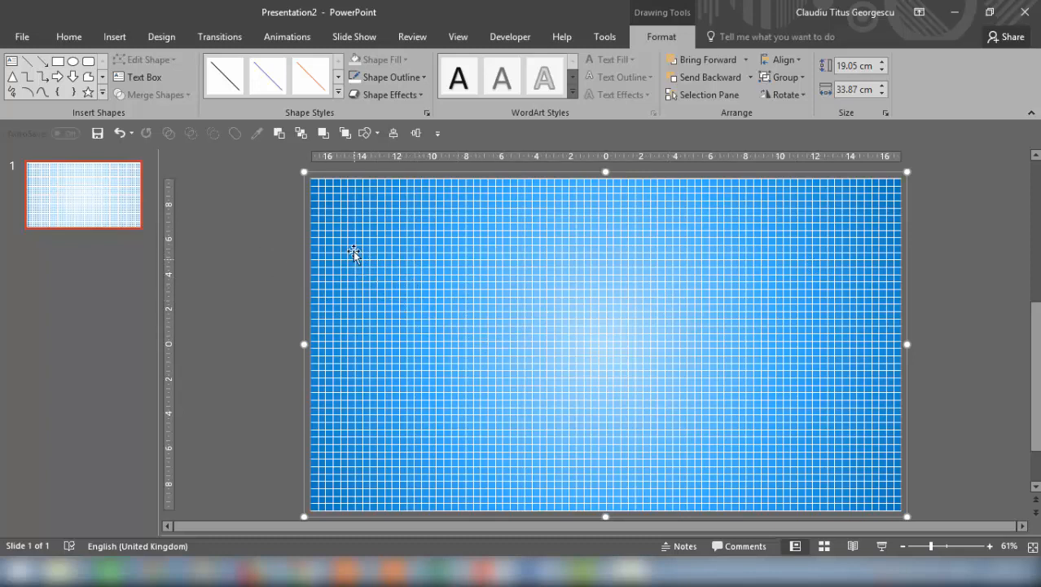
scroll(740, 250, down, 3)
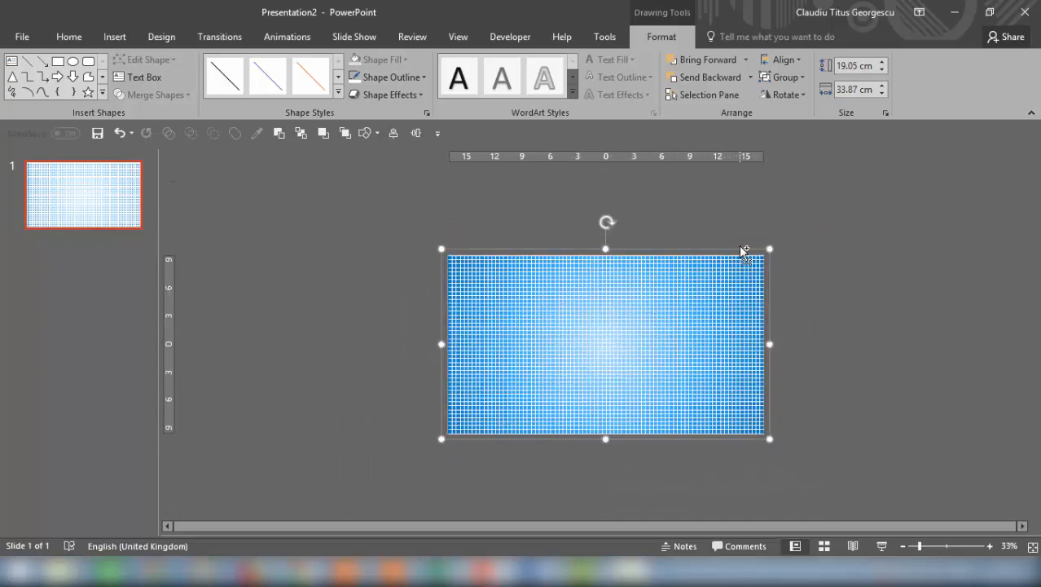
click(818, 269)
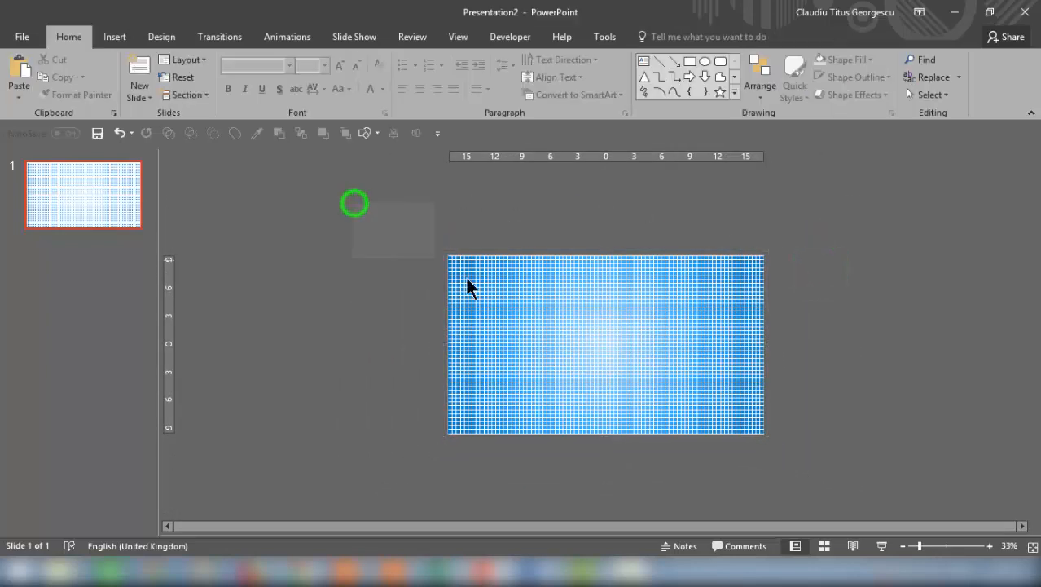
drag(470, 285, 870, 482)
key(ctrl+g)
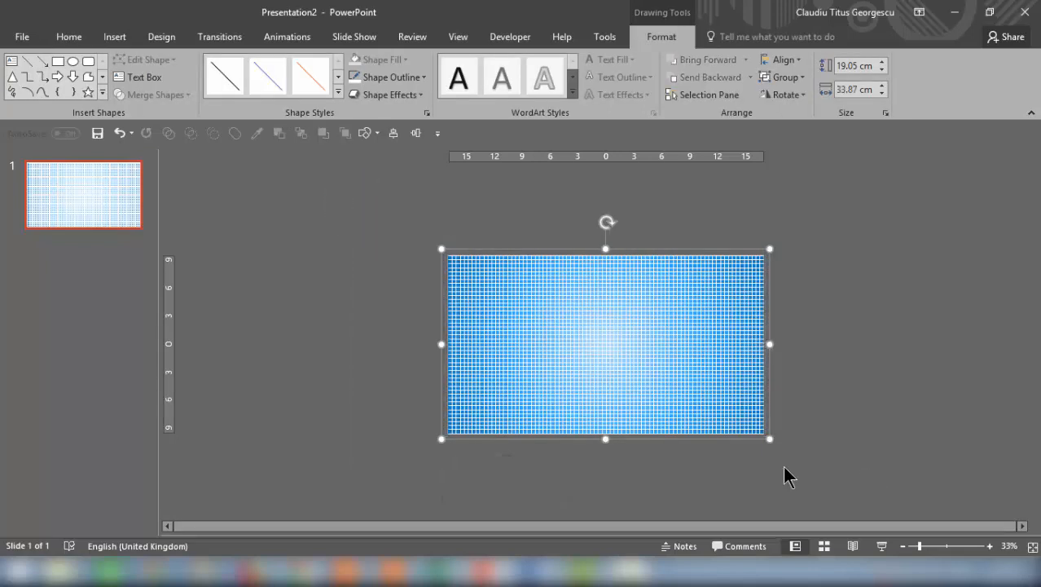
Move the grid group away from its place and align it to the slide's center and middle
drag(603, 357, 659, 388)
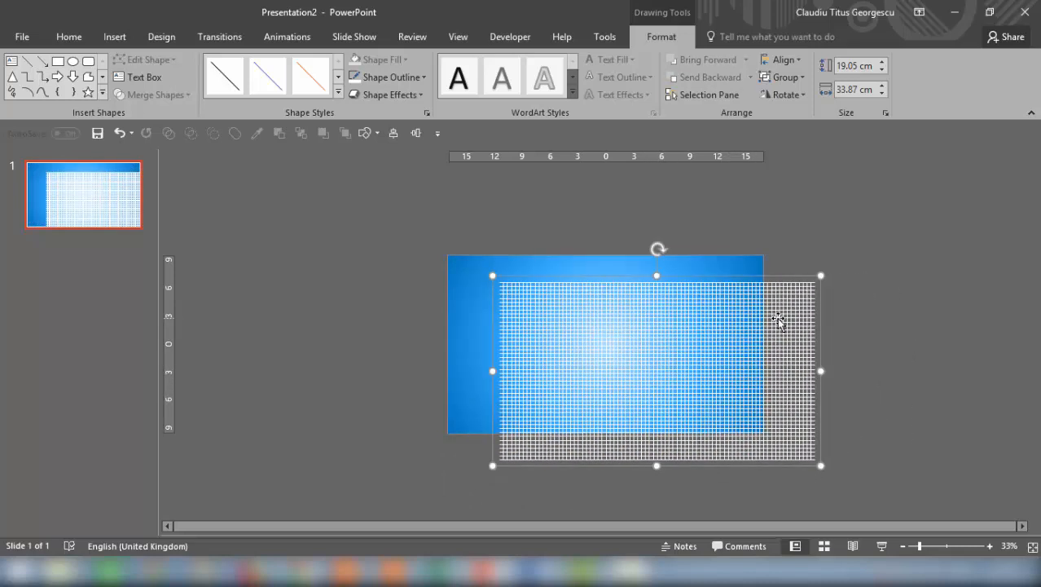
click(795, 60)
click(799, 97)
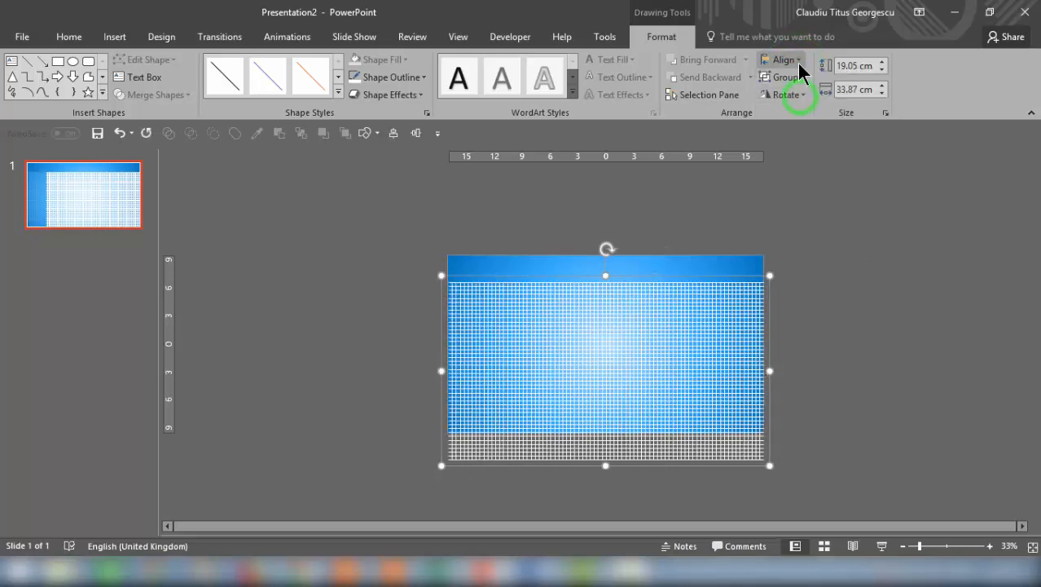
click(789, 60)
click(801, 155)
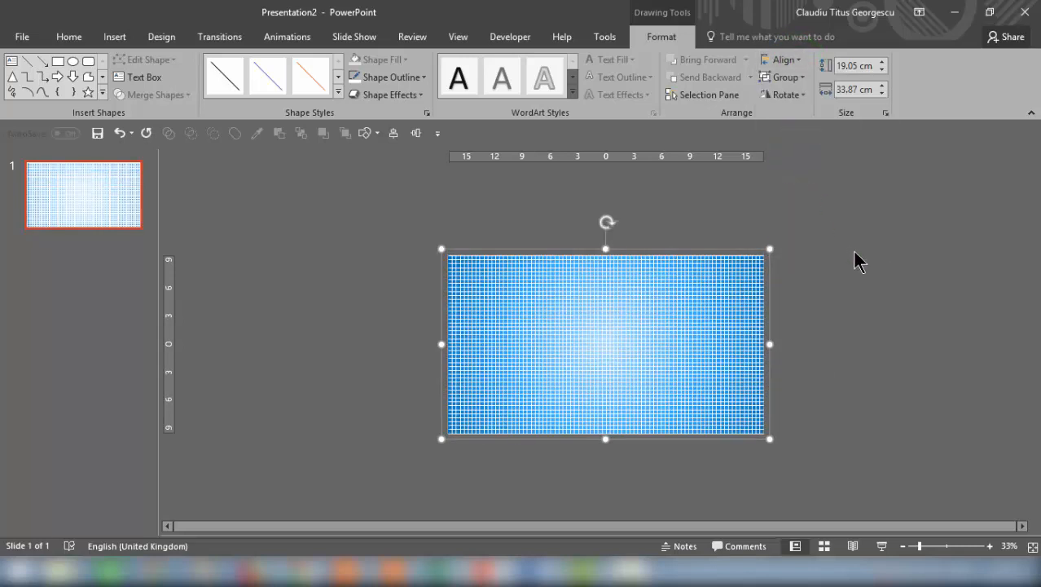
Cut the grid group from the slide, paste it onto the top-level Office Theme slide master and close the master view
key(ctrl+x)
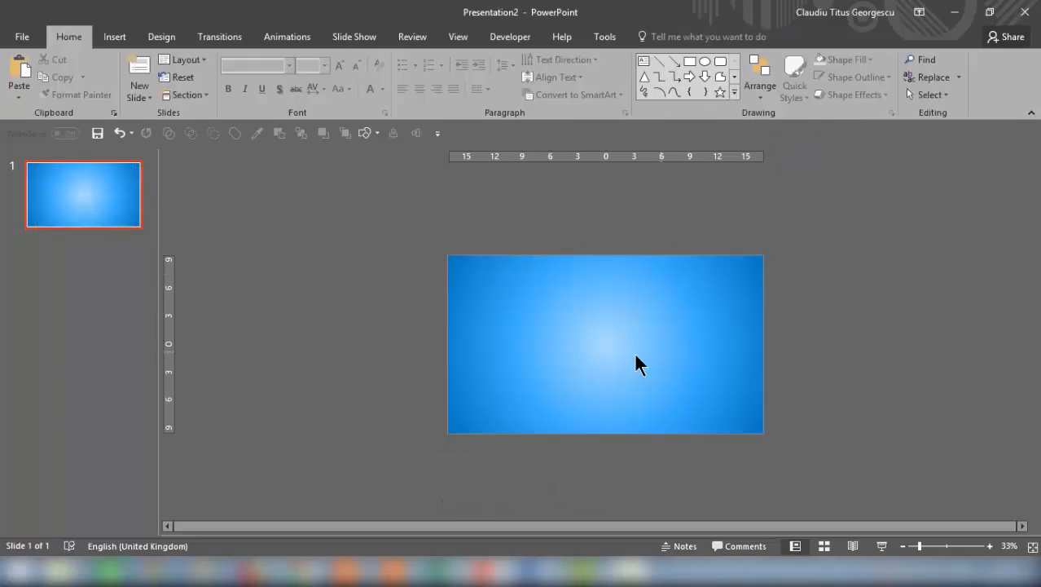
click(456, 36)
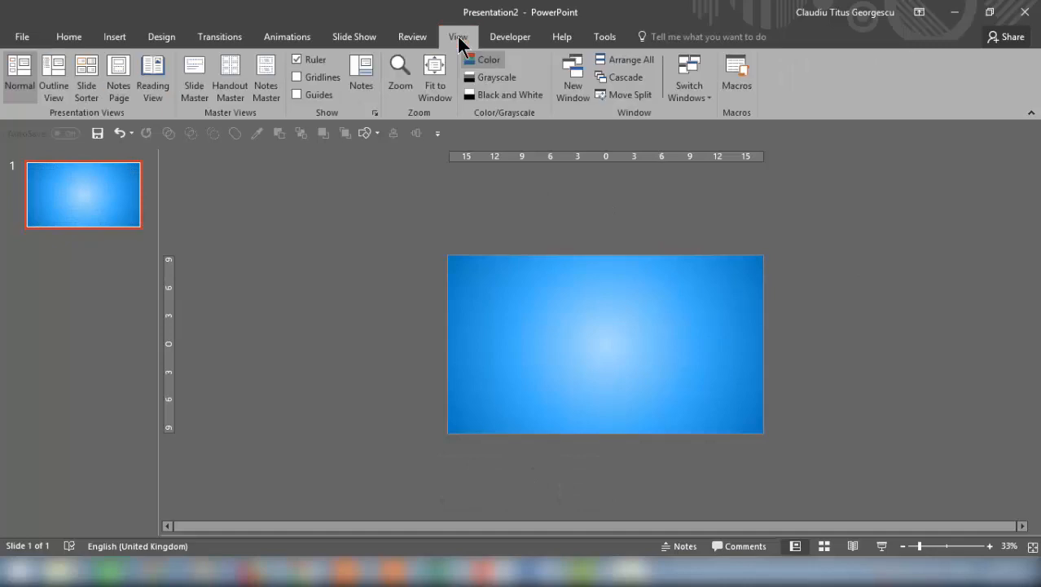
click(205, 86)
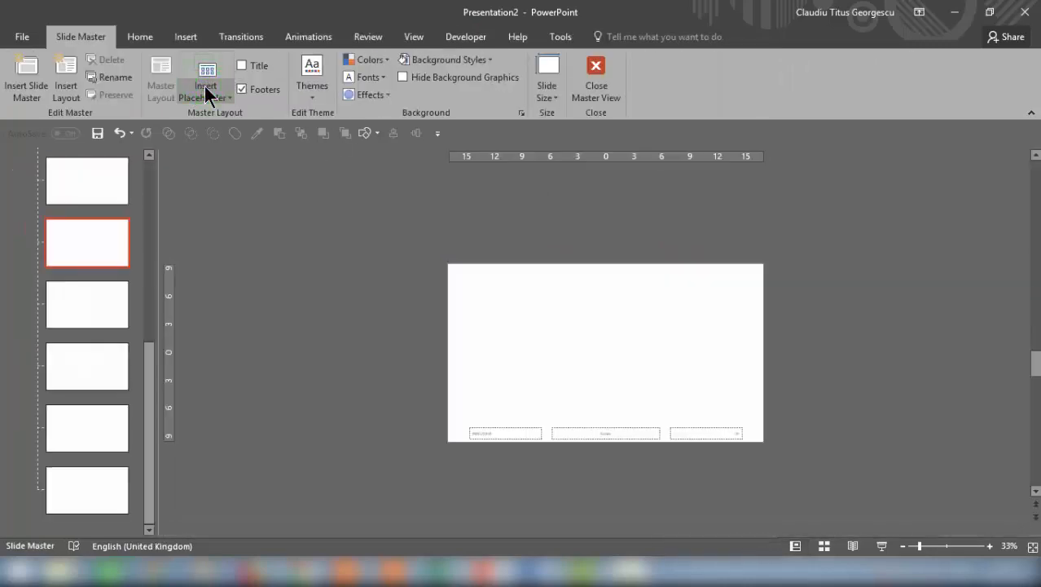
drag(150, 379, 128, 175)
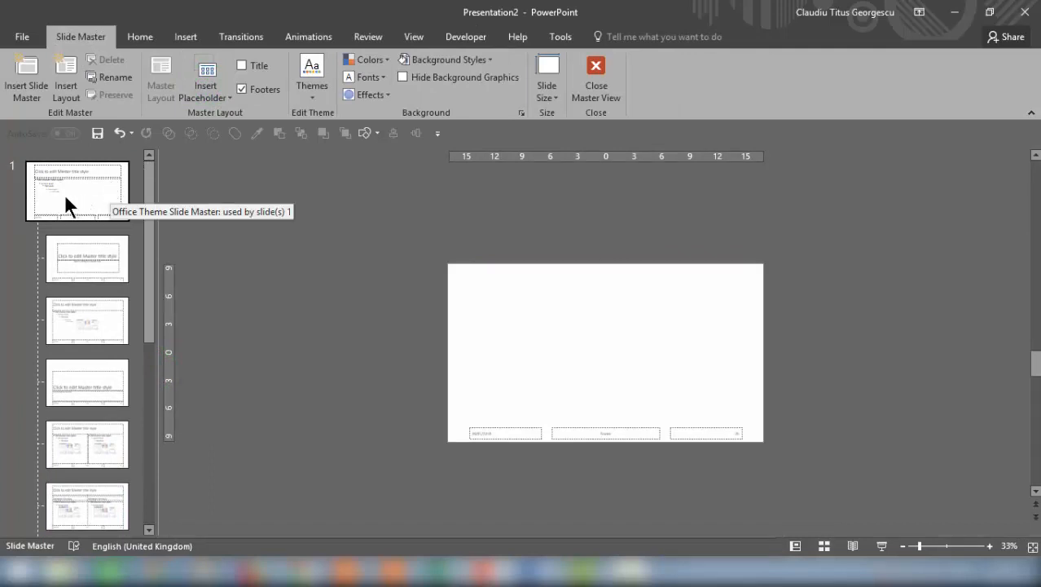
click(118, 194)
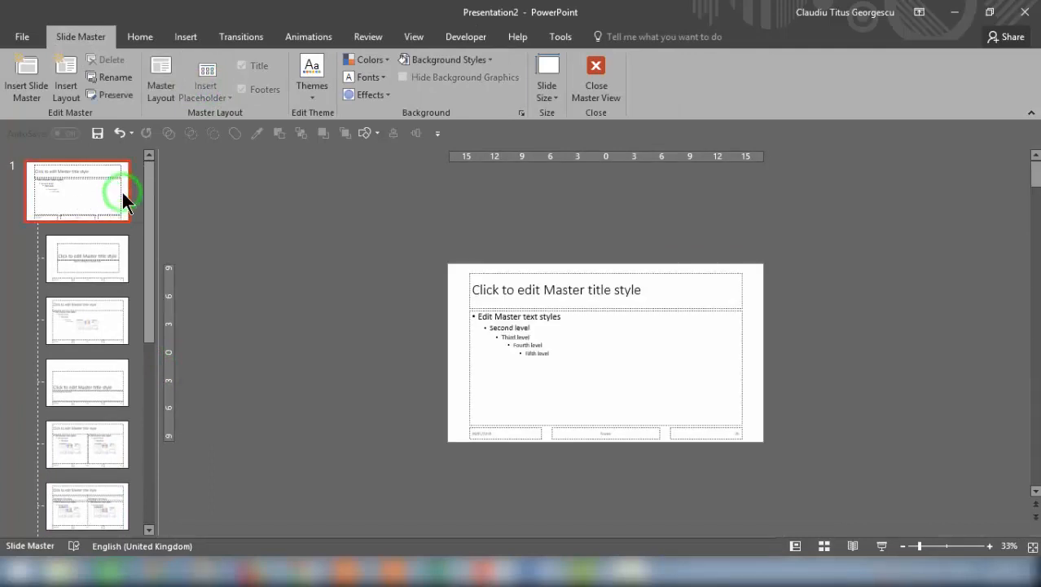
key(ctrl+v)
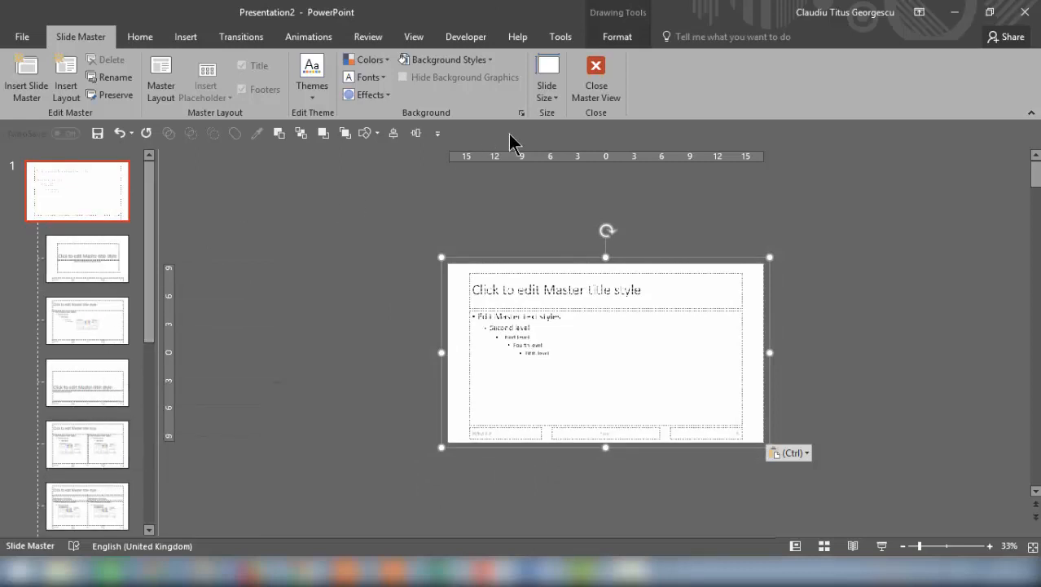
click(597, 80)
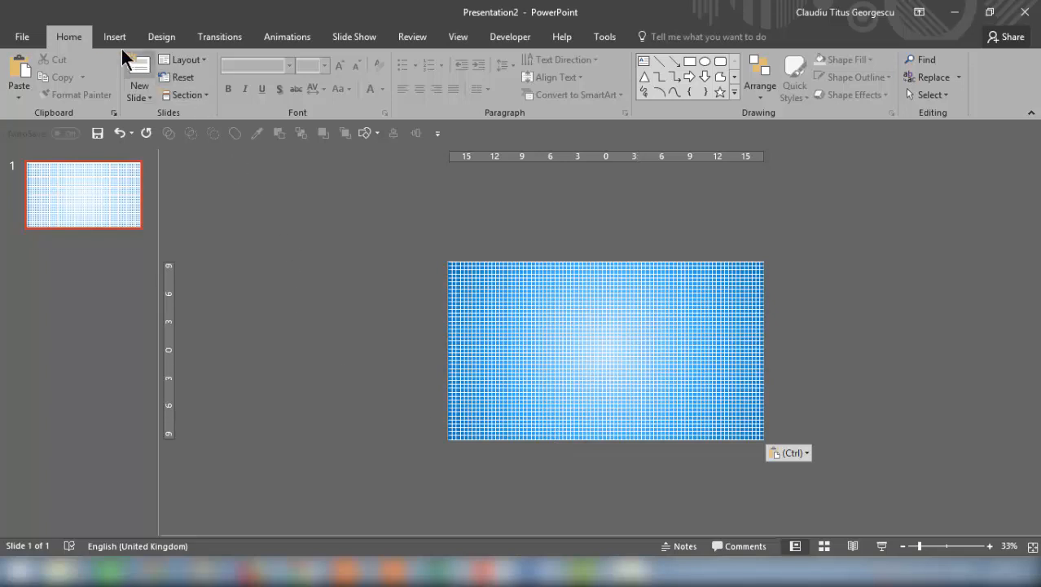
Draw a small test shape over the grid background in the slide's upper-left area and delete it
click(116, 38)
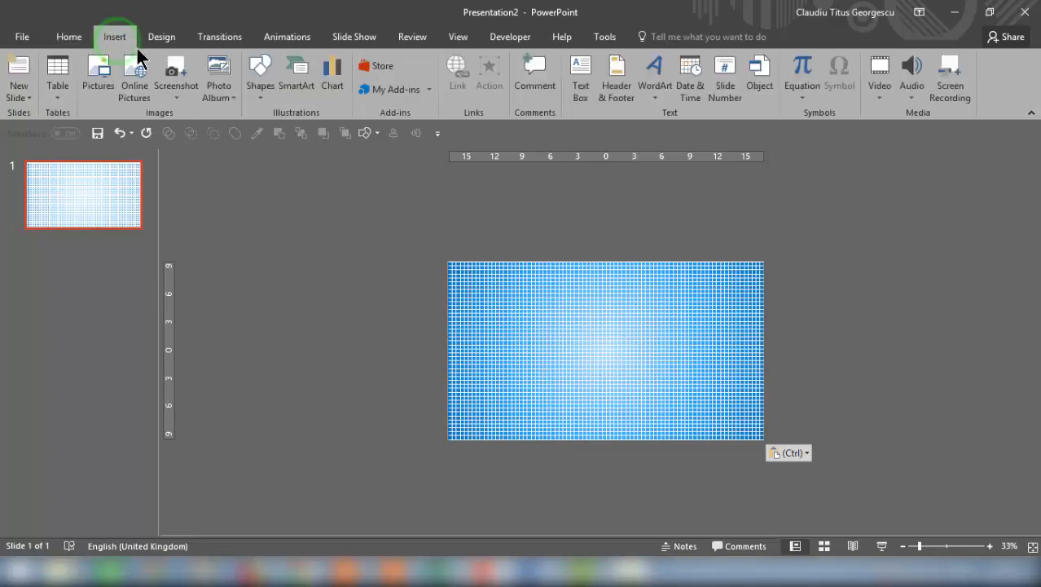
click(273, 86)
click(303, 133)
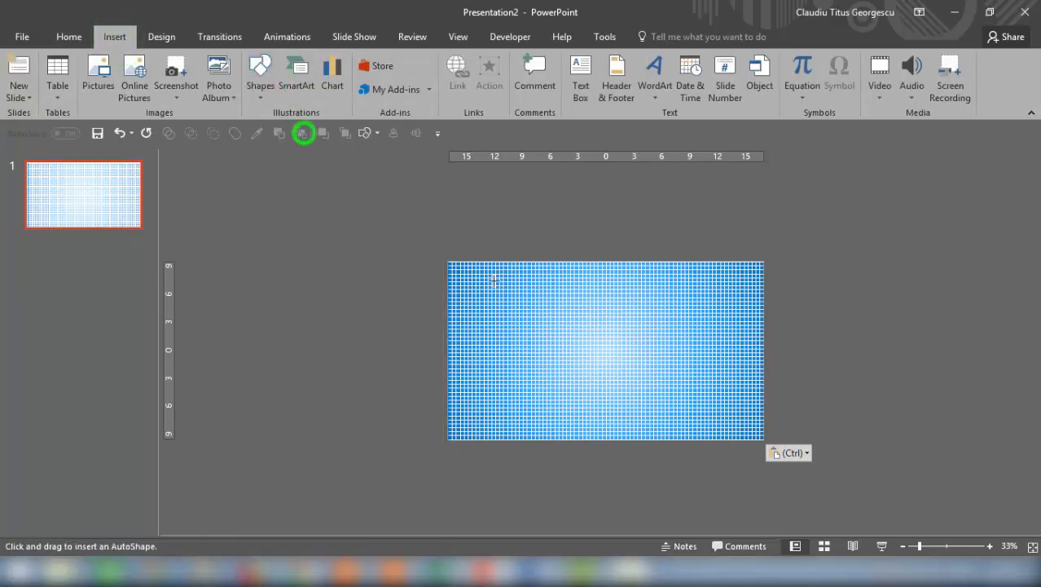
mouse_move(499, 290)
mouse_down()
mouse_move(657, 384)
mouse_move(554, 333)
mouse_up()
key(Delete)
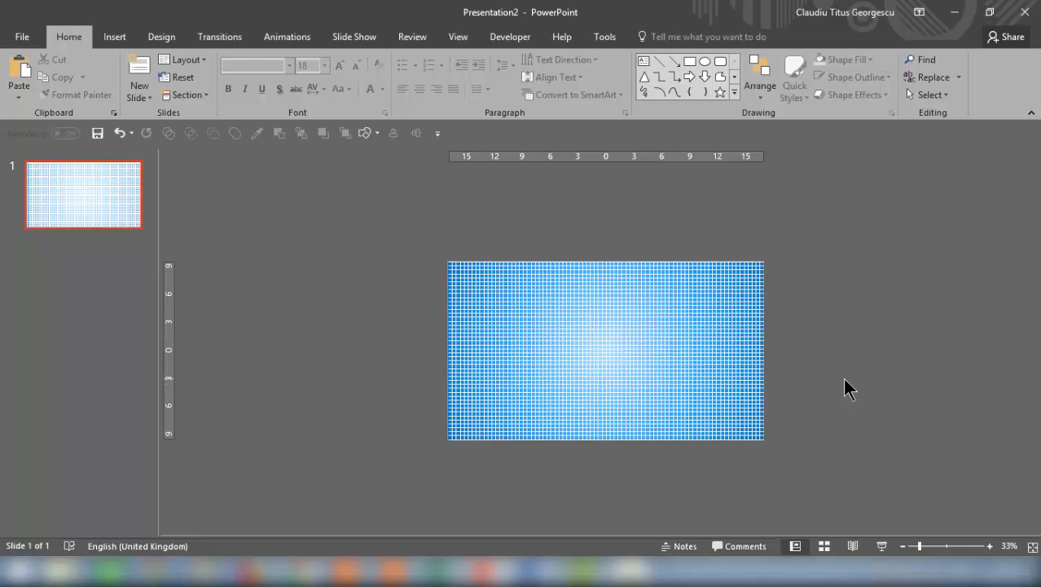
Preview the finished grid background as a full-screen slide show and return to editing
ctrl+scroll(842, 378, up, 2)
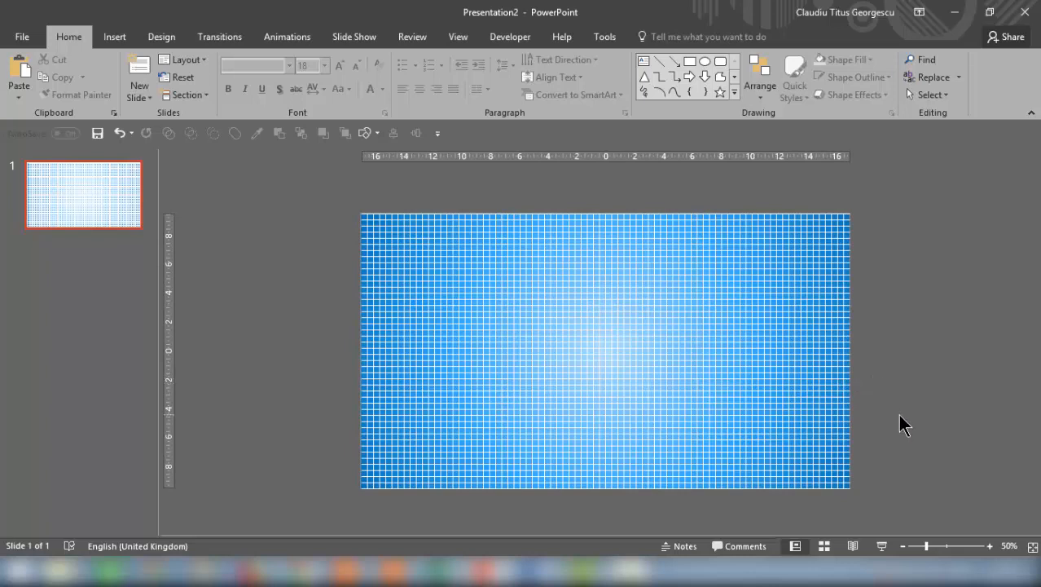
click(882, 546)
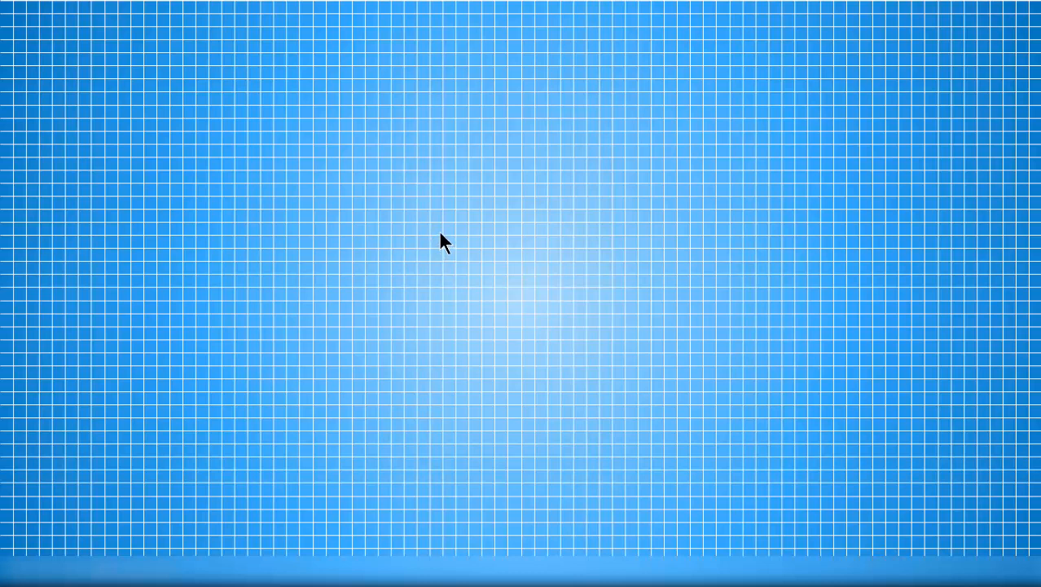
key(Escape)
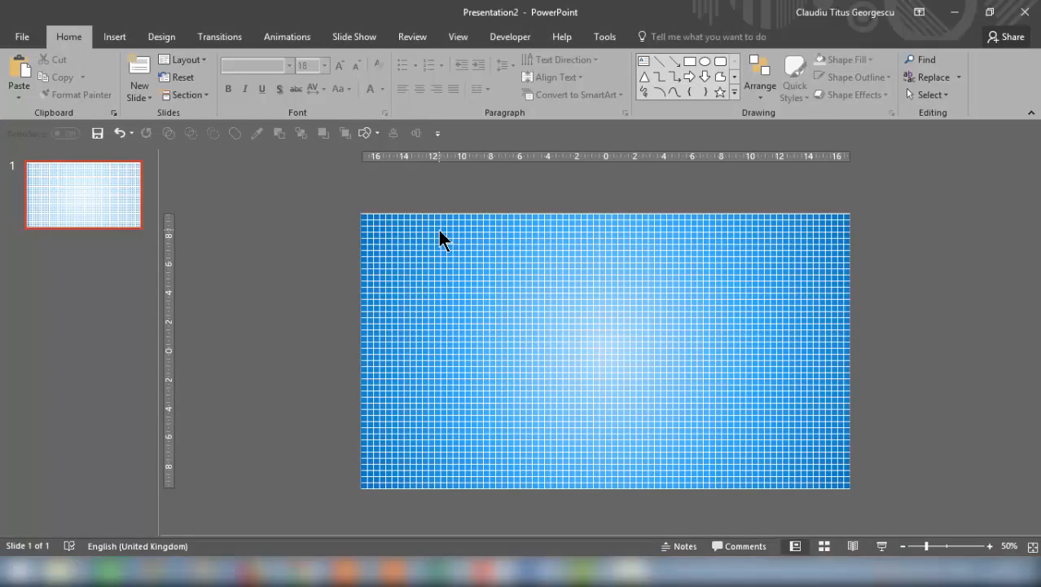
Start saving the slide to OneDrive in PNG format under the name B, and cancel the save
click(24, 37)
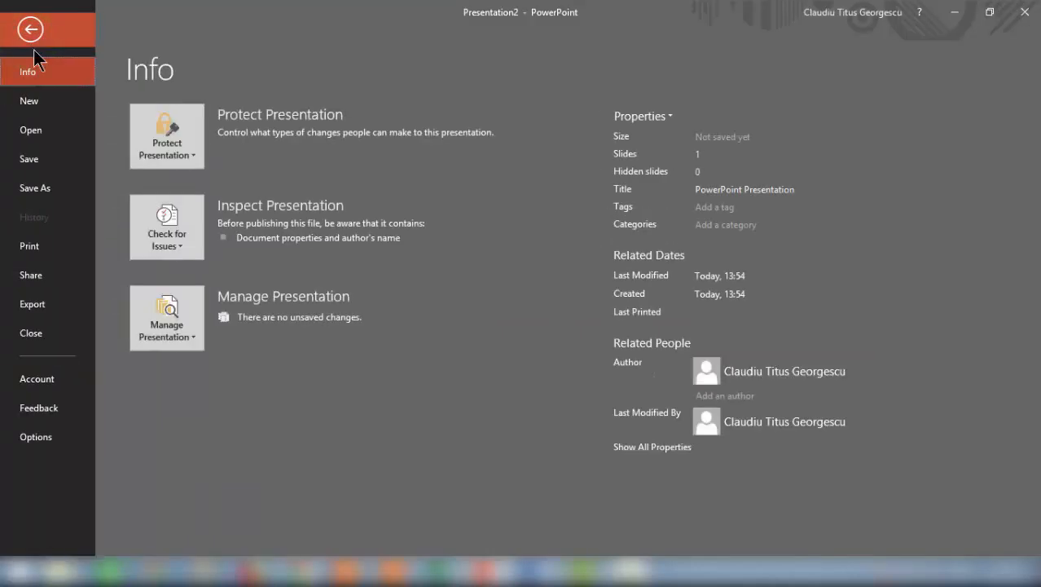
click(39, 188)
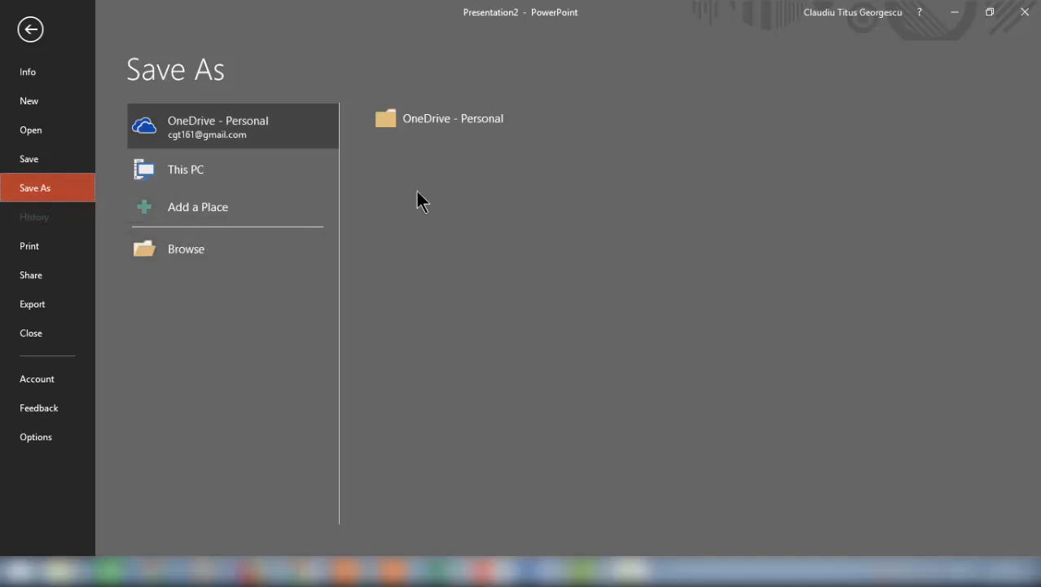
click(421, 129)
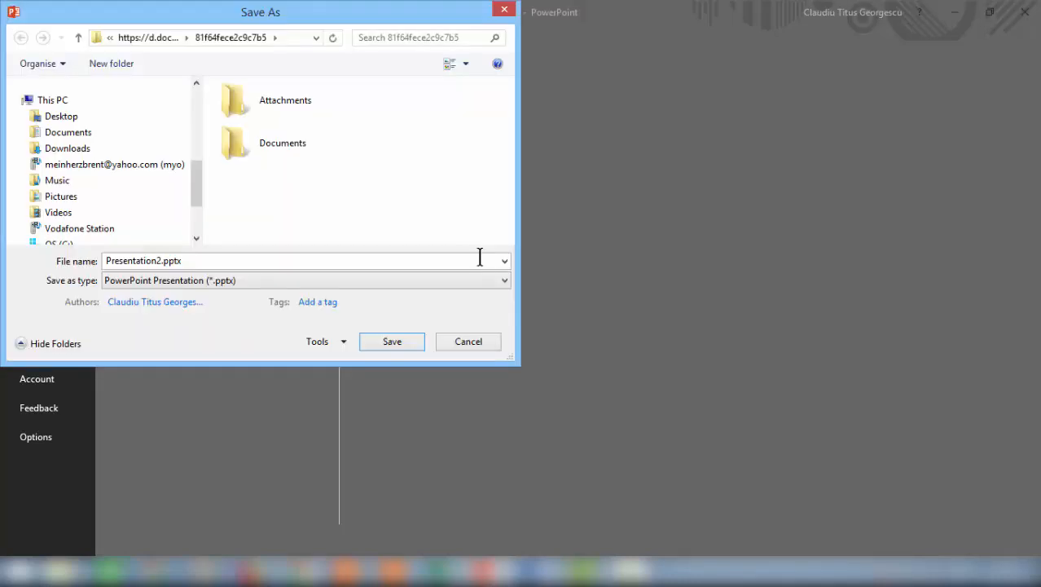
click(505, 281)
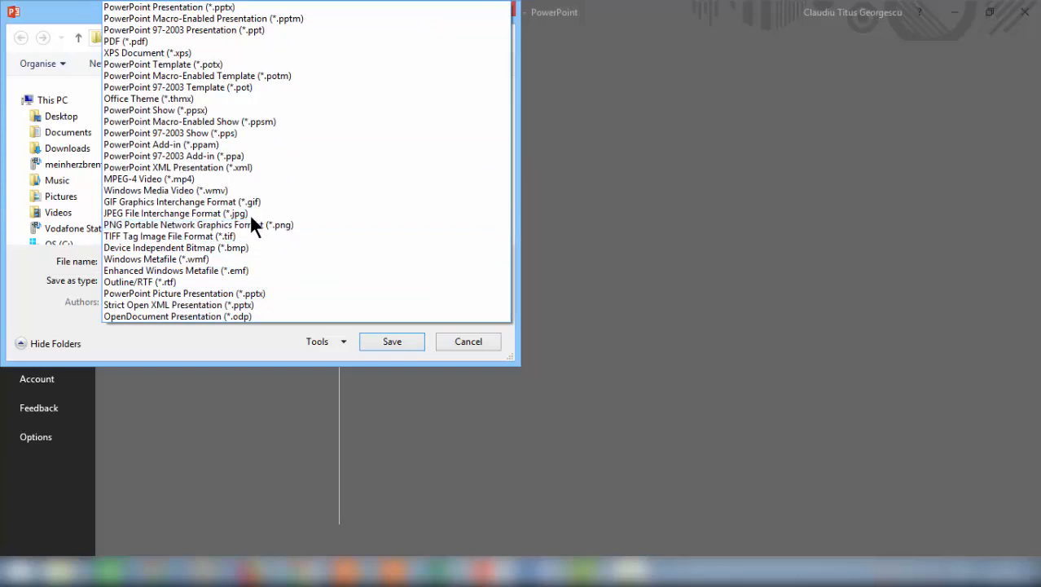
click(283, 226)
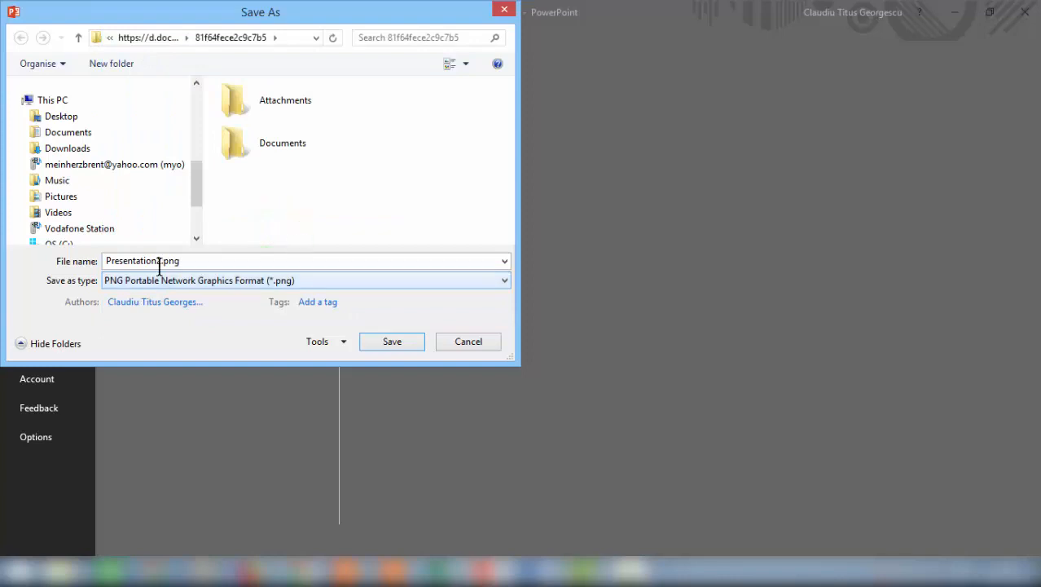
double_click(157, 260)
text(Bk1)
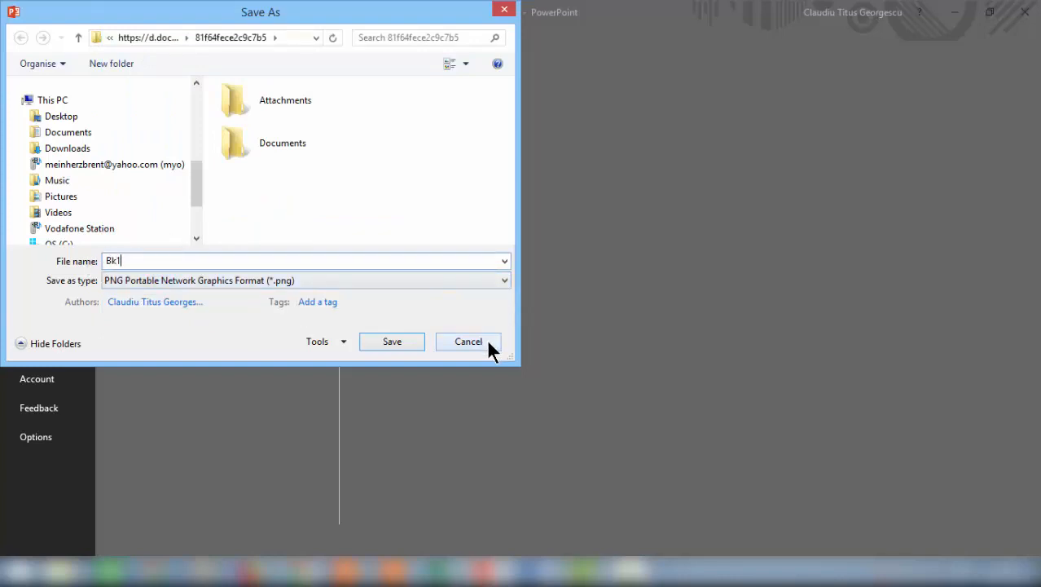
click(486, 341)
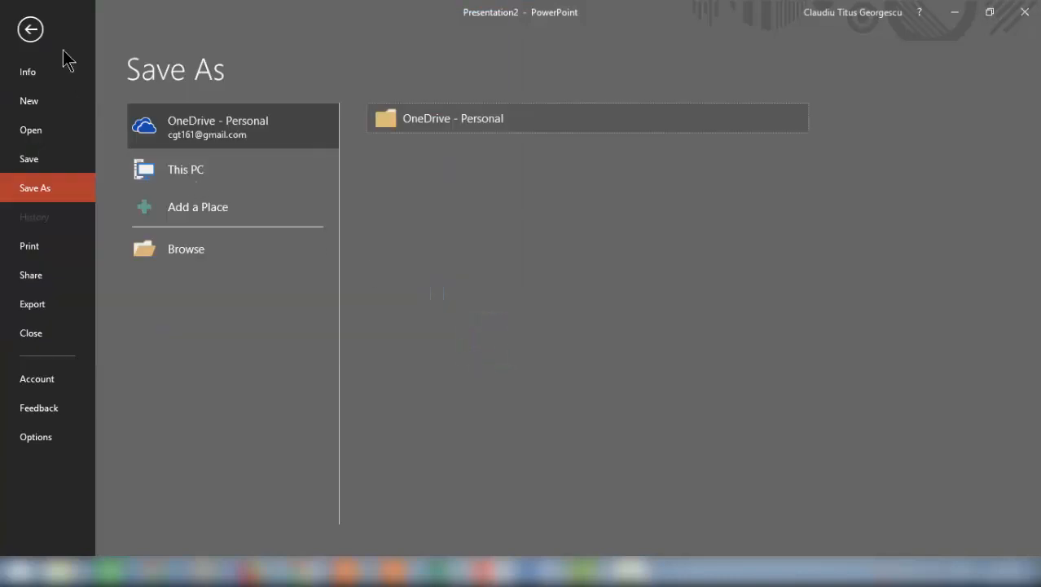
click(32, 31)
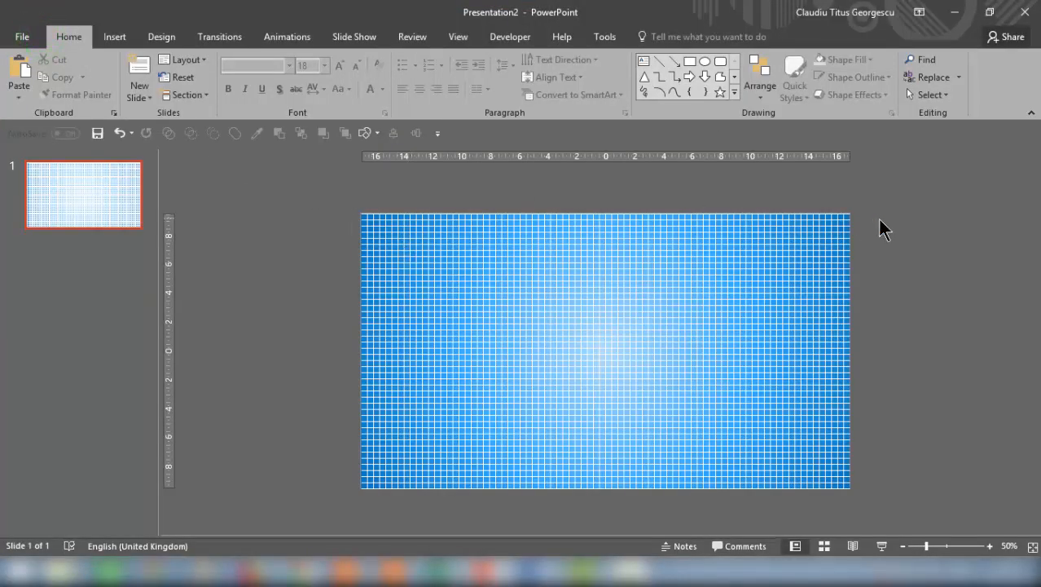